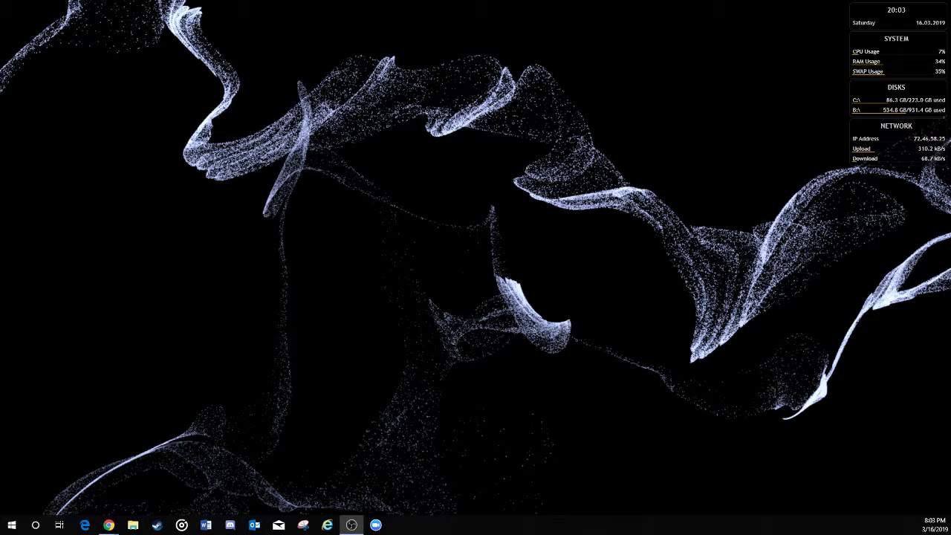
- Open OBS Studio and add a scene named Scene 2
{"action": "left_click", "coordinate": [351, 524]}
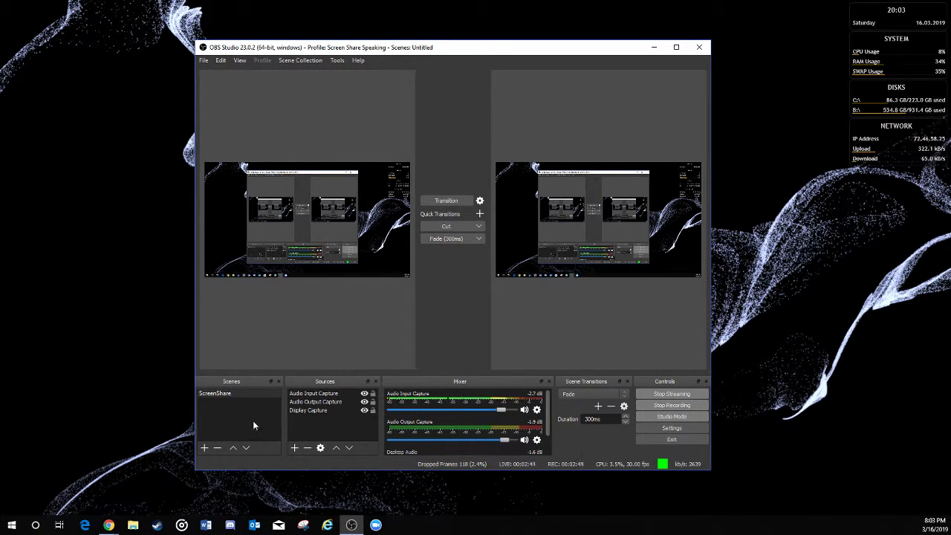
{"action": "left_click", "coordinate": [202, 447]}
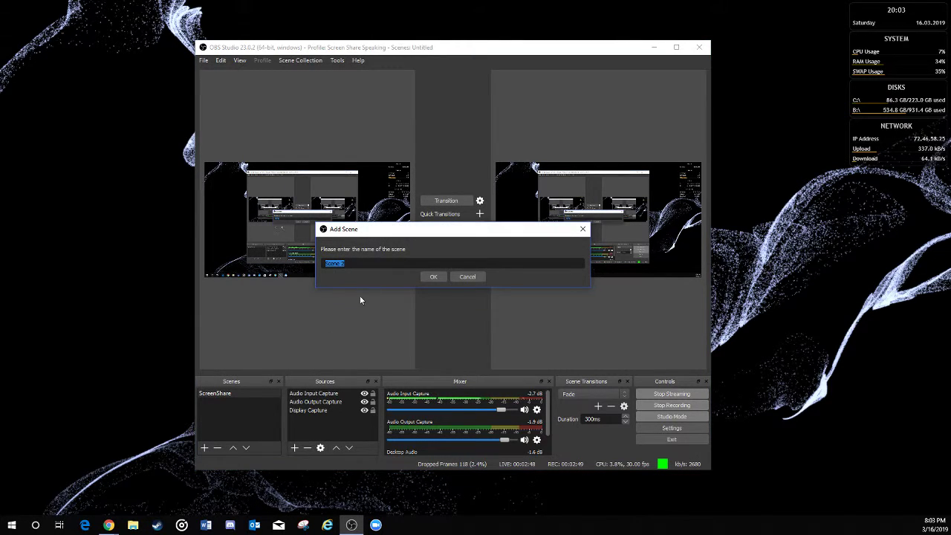
{"action": "left_click", "coordinate": [435, 276]}
{"action": "right_click", "coordinate": [228, 402]}
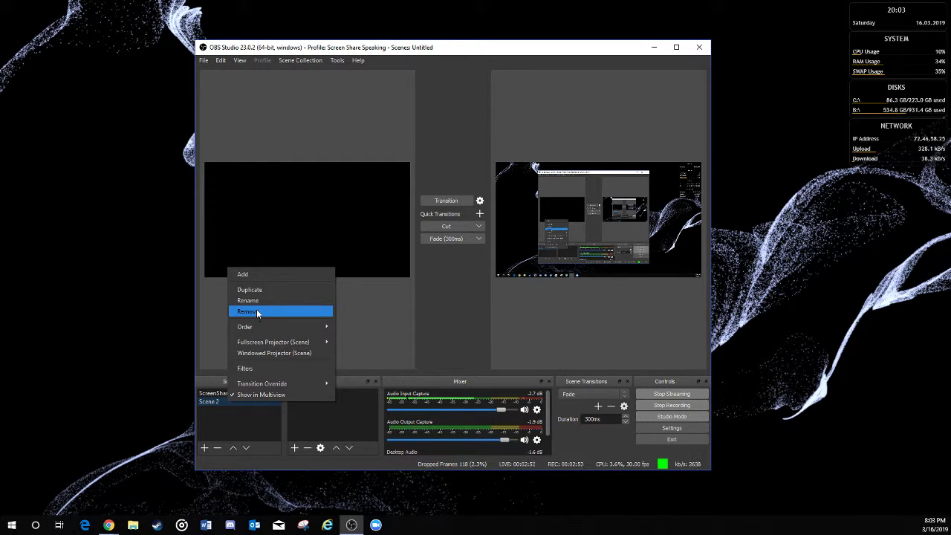
{"action": "left_click", "coordinate": [260, 275]}
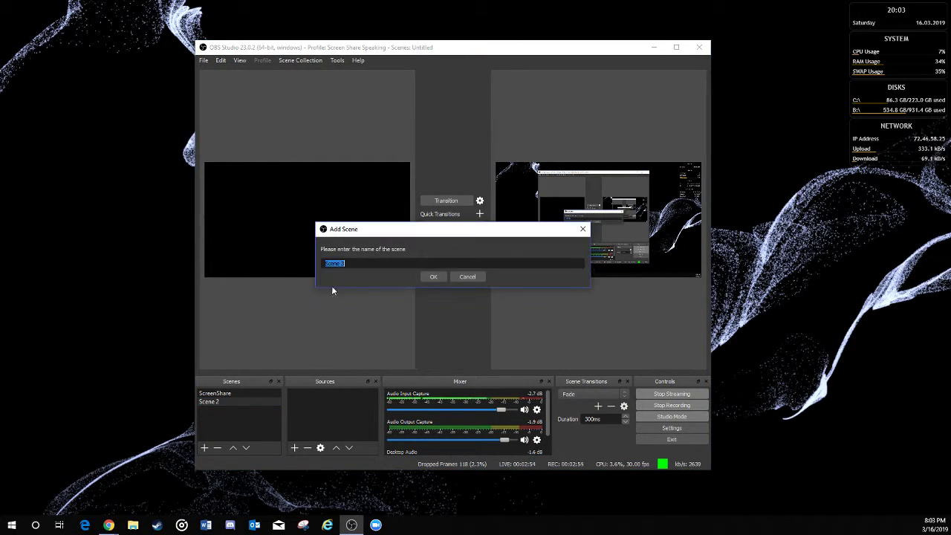
{"action": "left_click", "coordinate": [453, 278]}
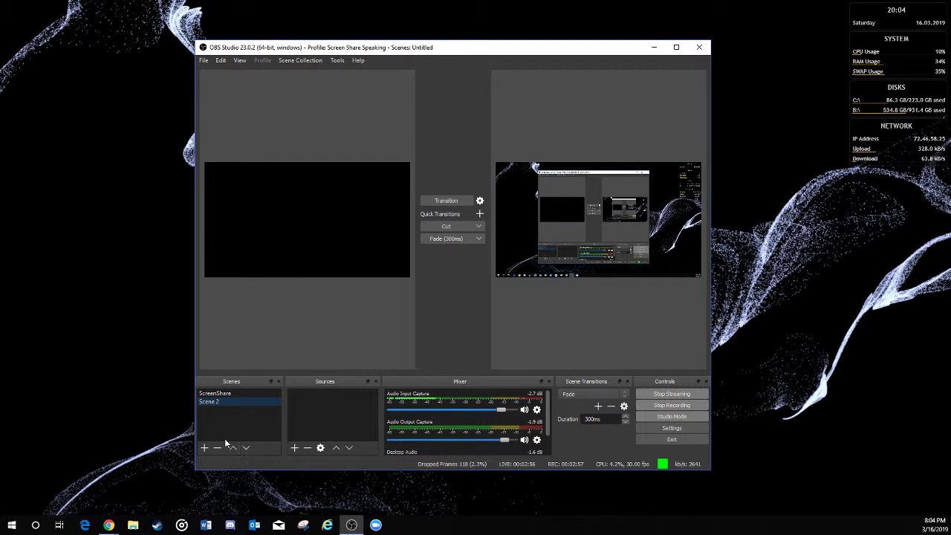
- Check the ordering options for Scene 2 and try moving it up and back down in the scene list
{"action": "right_click", "coordinate": [212, 401]}
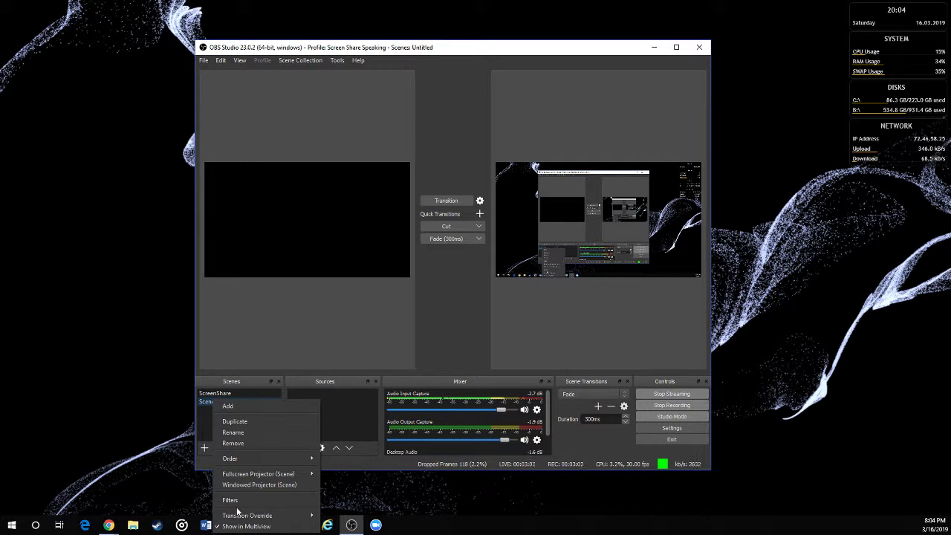
{"action": "mouse_move", "coordinate": [257, 458]}
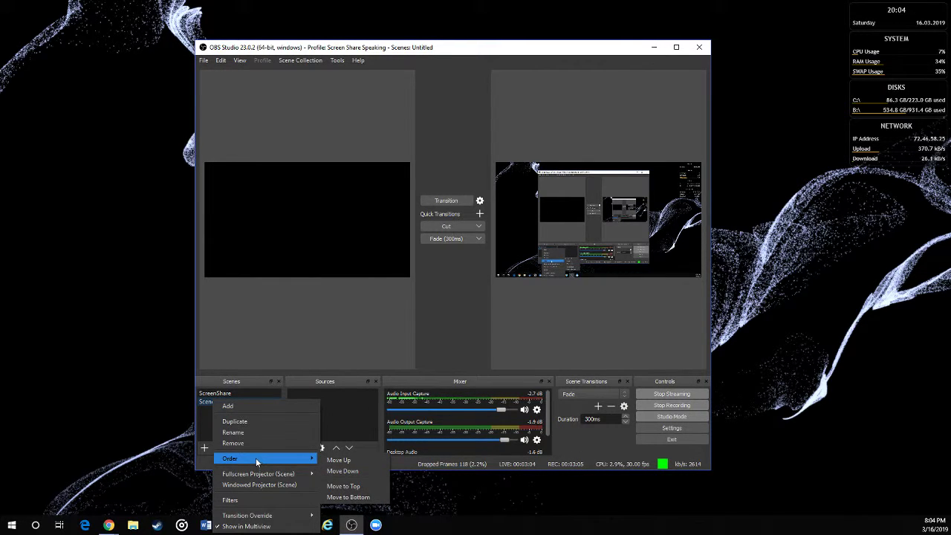
{"action": "left_click", "coordinate": [206, 424]}
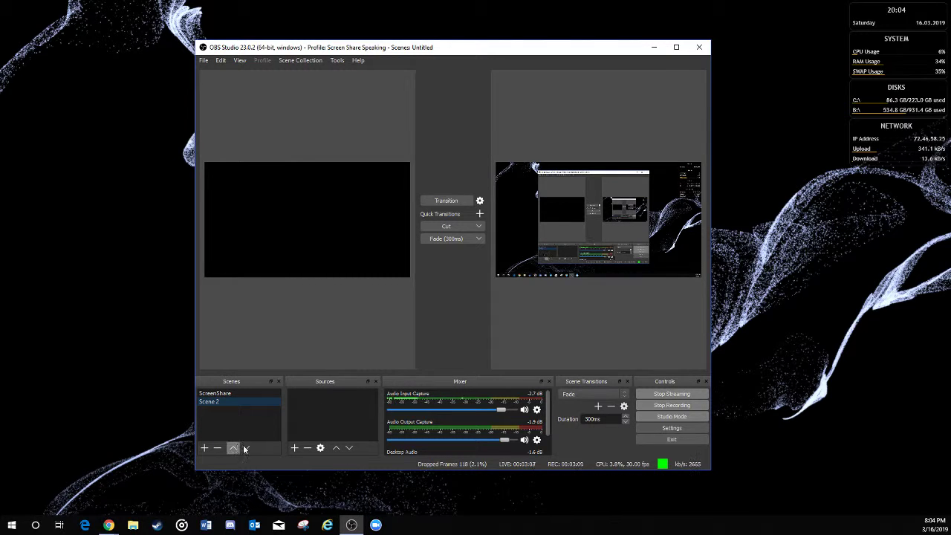
{"action": "left_click", "coordinate": [233, 448]}
{"action": "left_click", "coordinate": [245, 448]}
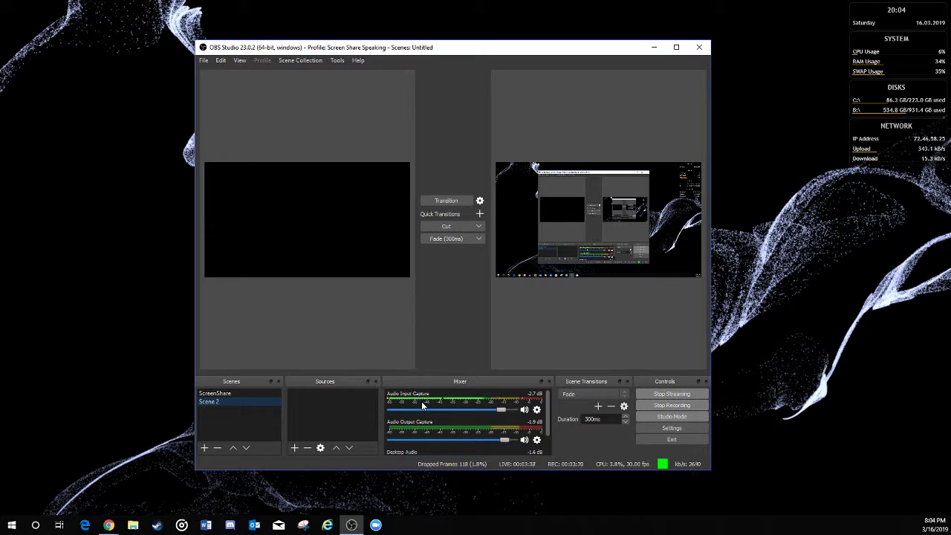
- Look through the audio mixer channels, from Audio Input Capture down to Desktop Audio
{"action": "scroll", "coordinate": [419, 428], "scroll_direction": "down", "scroll_amount": 1}
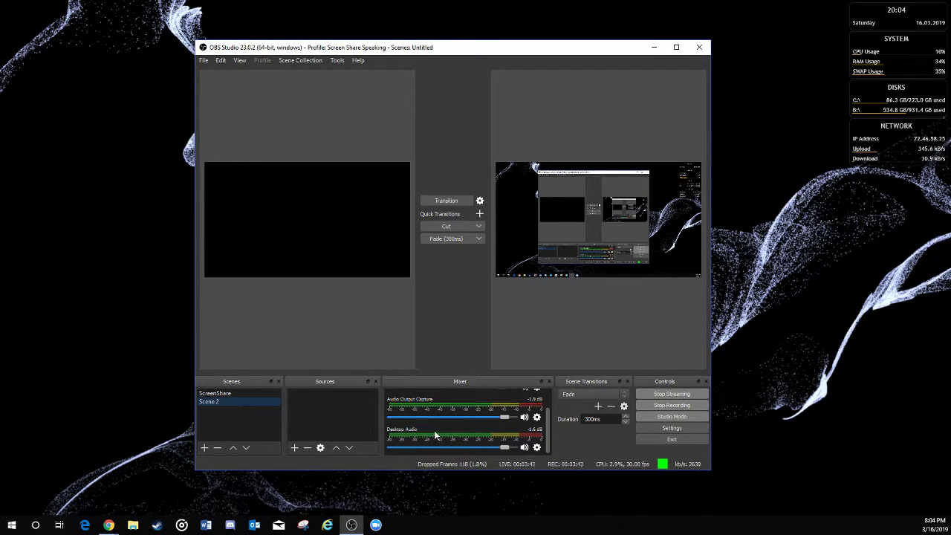
{"action": "scroll", "coordinate": [434, 430], "scroll_direction": "up", "scroll_amount": 1}
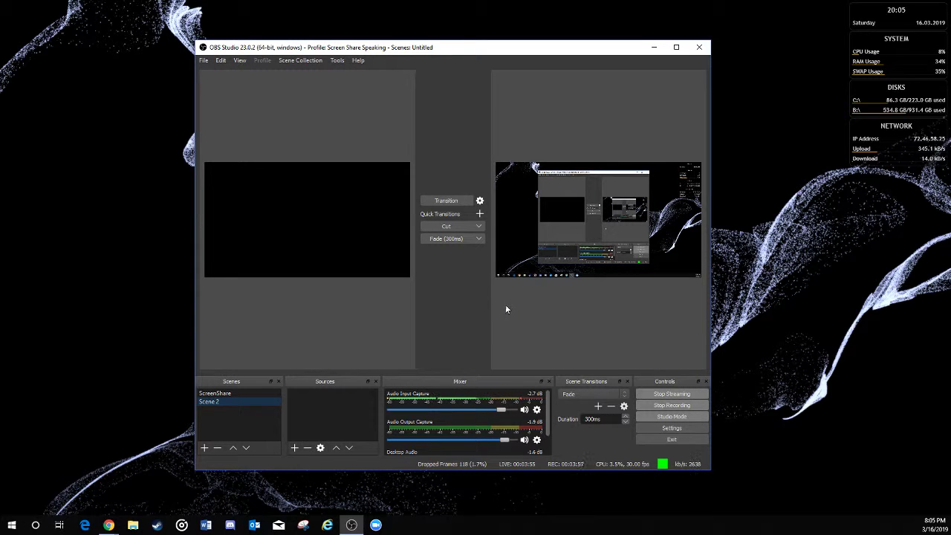
{"action": "scroll", "coordinate": [430, 420], "scroll_direction": "down", "scroll_amount": 2}
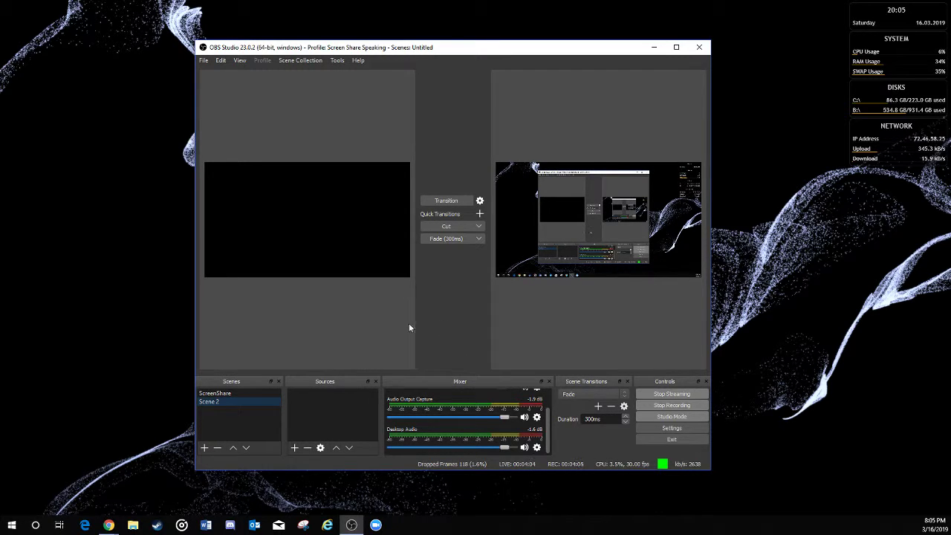
- Switch to Chrome and view the OBS Studio download page on obsproject.com, checking back briefly with OBS Studio
{"action": "left_click", "coordinate": [109, 524]}
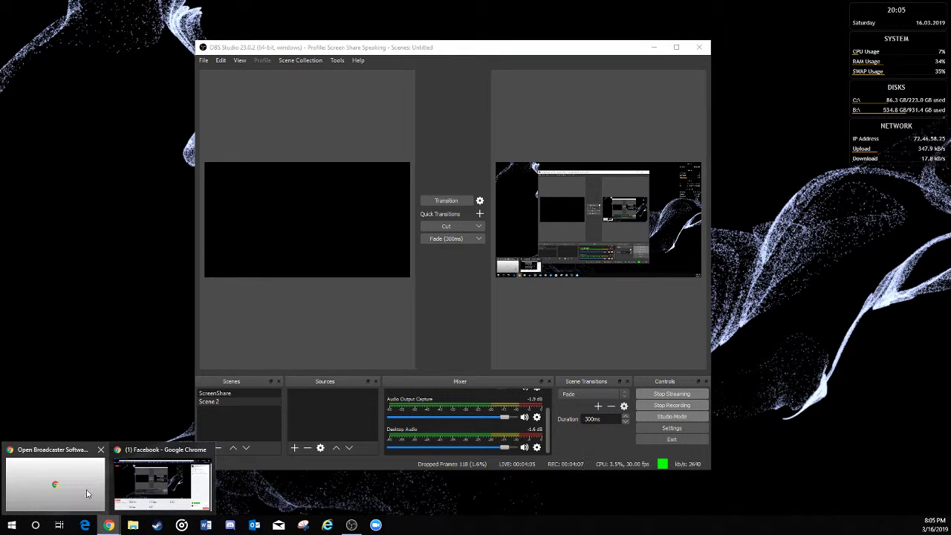
{"action": "left_click", "coordinate": [85, 484]}
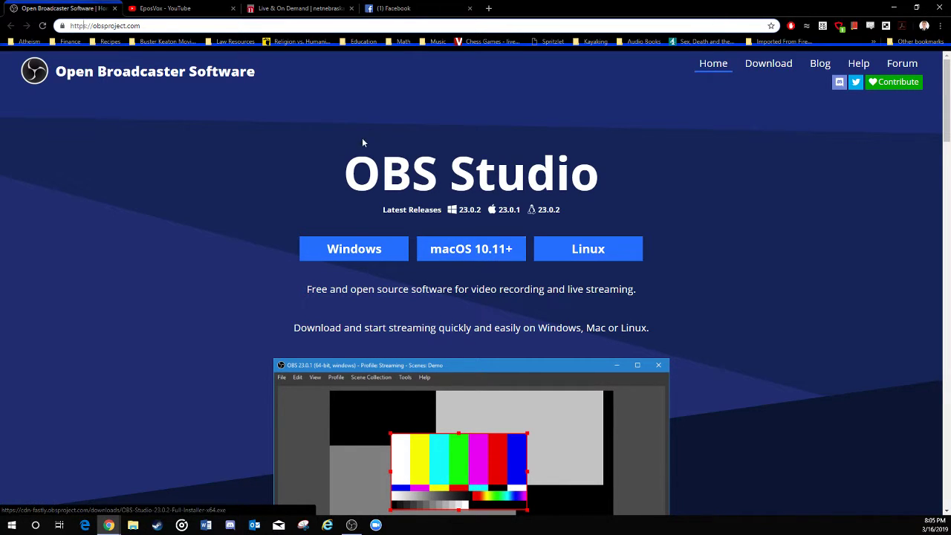
{"action": "left_click", "coordinate": [351, 525]}
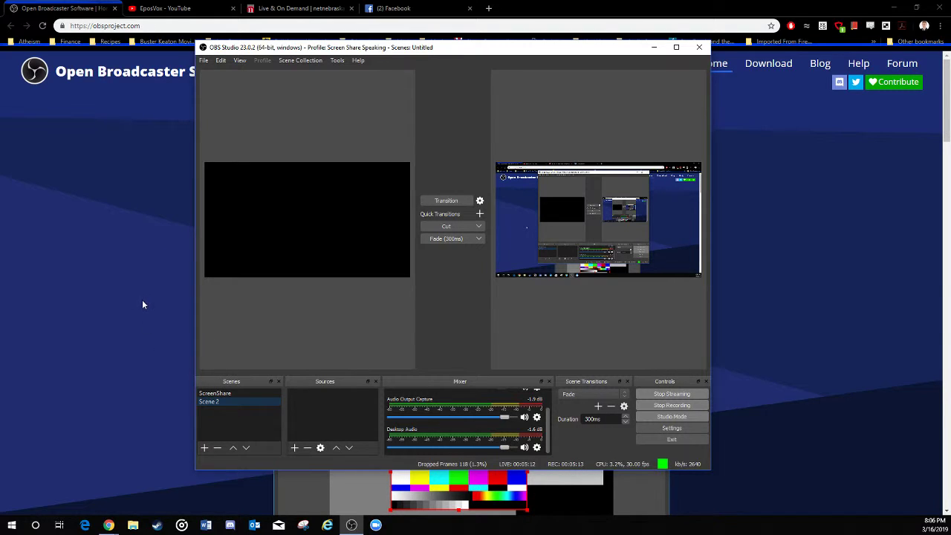
{"action": "left_click", "coordinate": [166, 263]}
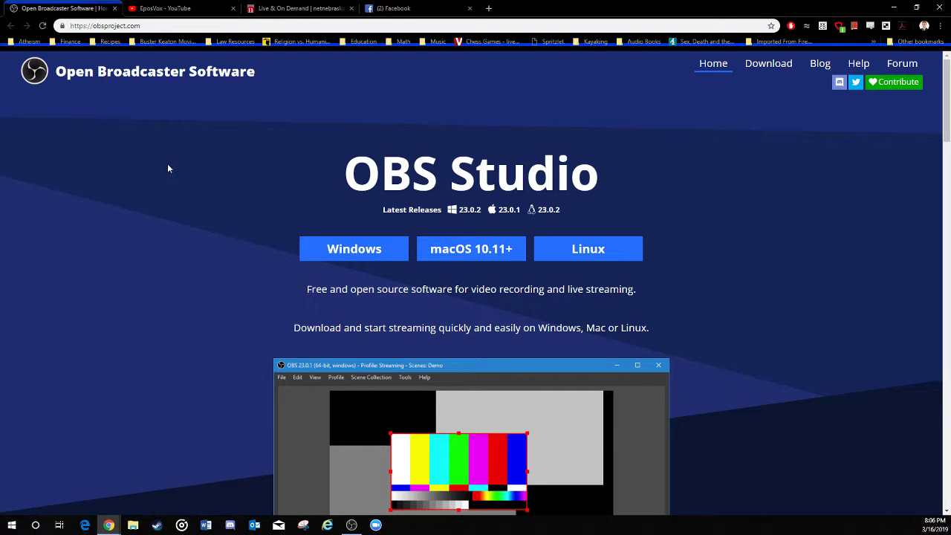
- Browse the playlists of the EposVox YouTube channel for OBS tutorials
{"action": "left_click", "coordinate": [163, 8]}
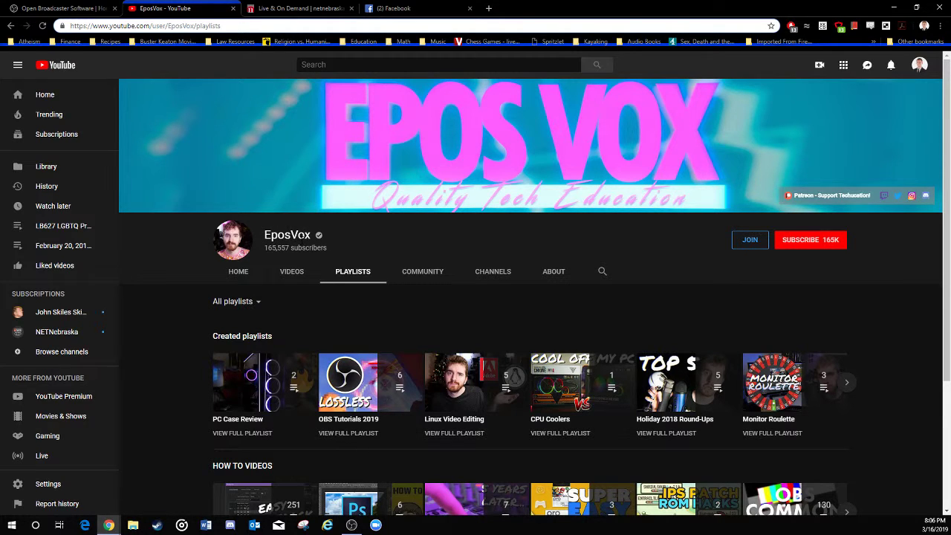
{"action": "scroll", "coordinate": [342, 288], "scroll_direction": "down", "scroll_amount": 1}
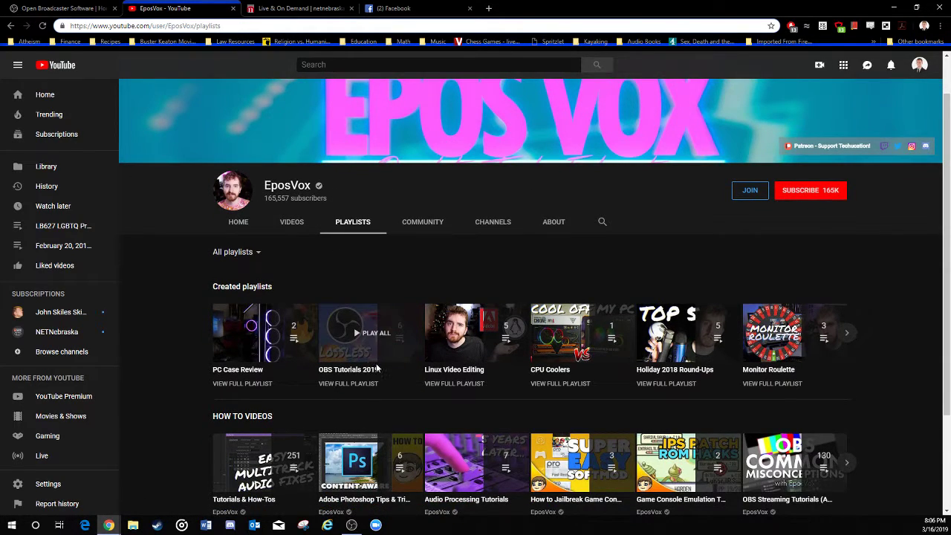
{"action": "scroll", "coordinate": [377, 367], "scroll_direction": "down", "scroll_amount": 2}
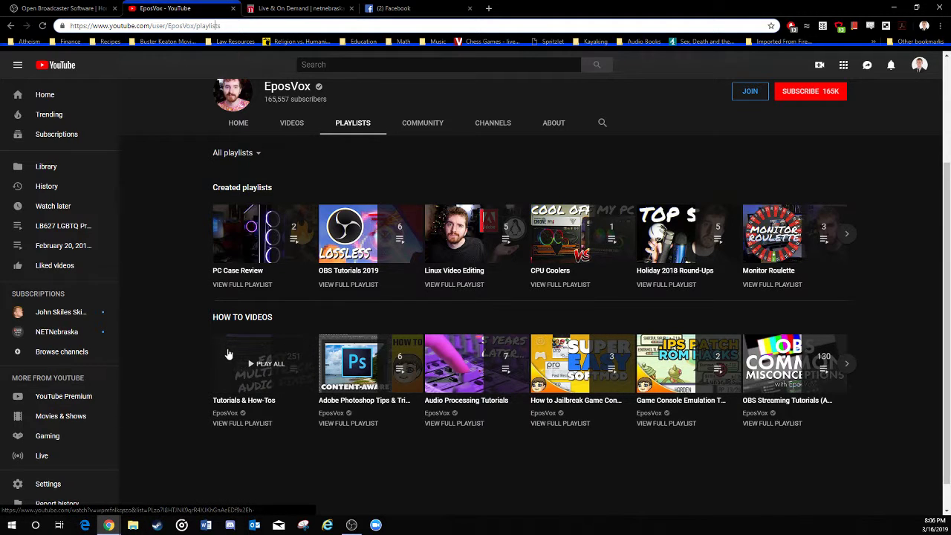
{"action": "left_click", "coordinate": [351, 525]}
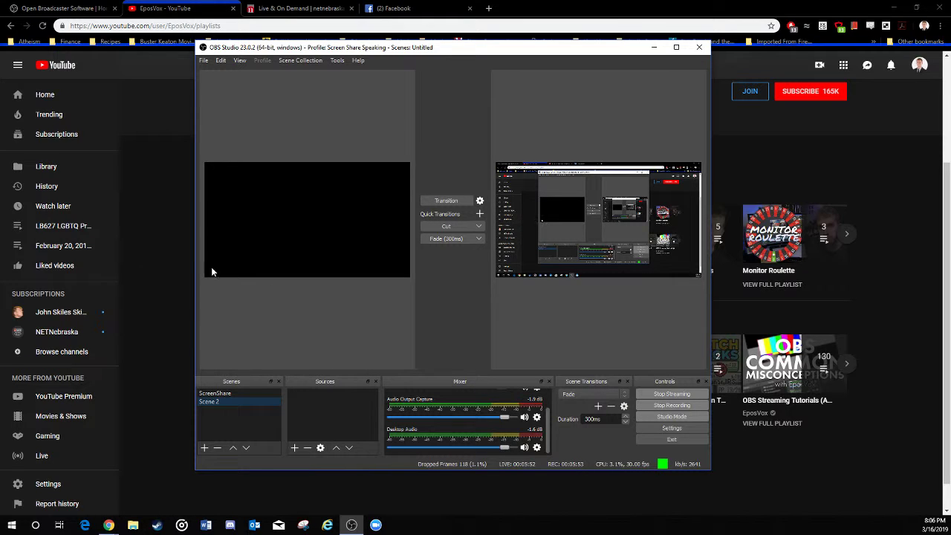
{"action": "left_click", "coordinate": [158, 246]}
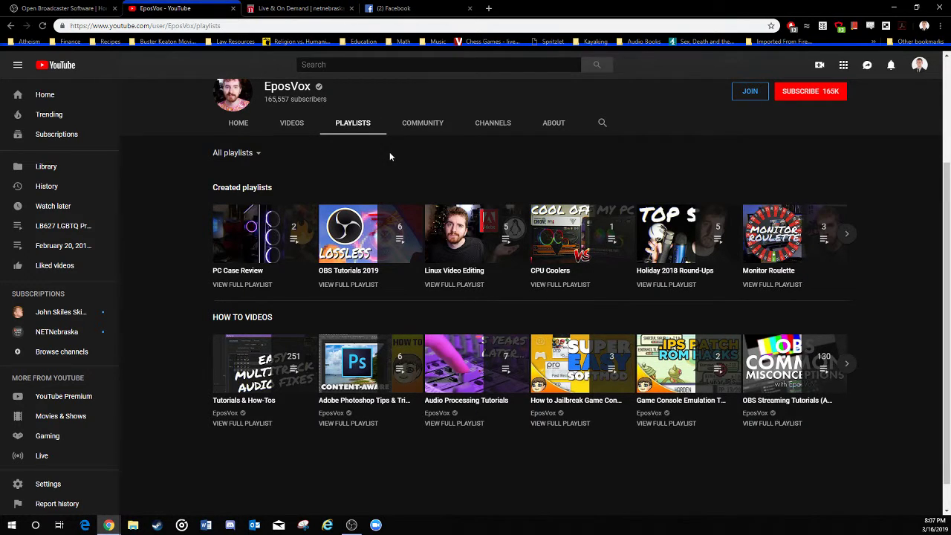
- On Facebook, open the Connect live stream setup for the Nebraska Secular Democrats page and copy the stream key
{"action": "scroll", "coordinate": [389, 153], "scroll_direction": "up", "scroll_amount": 2}
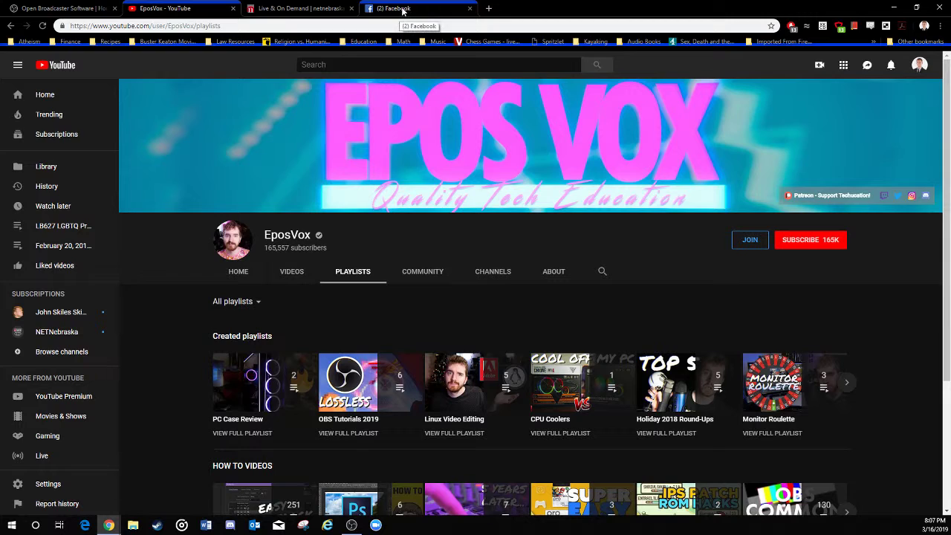
{"action": "left_click", "coordinate": [402, 10]}
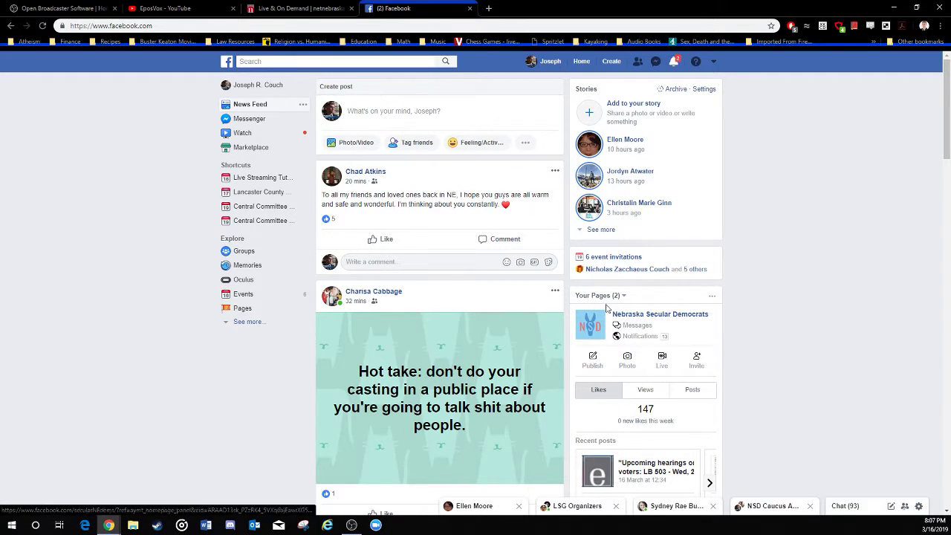
{"action": "left_click", "coordinate": [662, 358]}
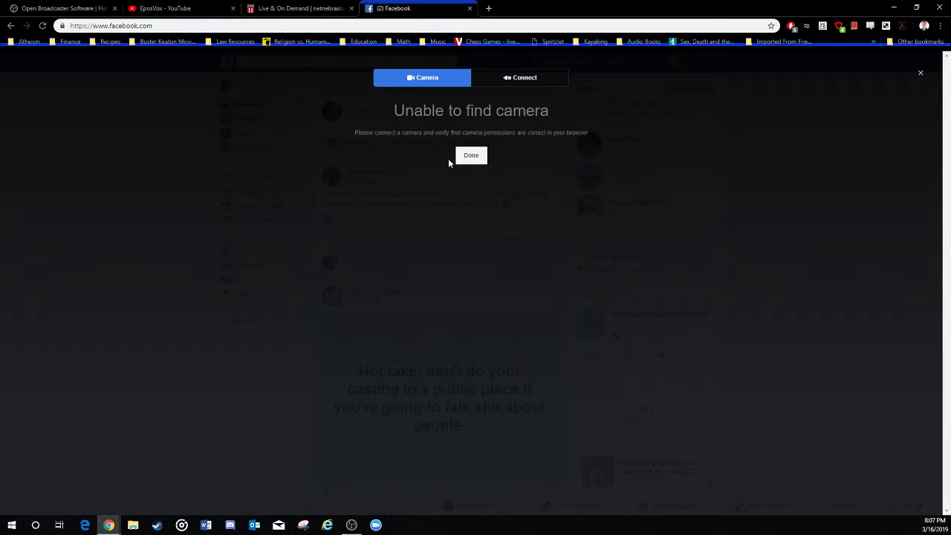
{"action": "left_click", "coordinate": [517, 80]}
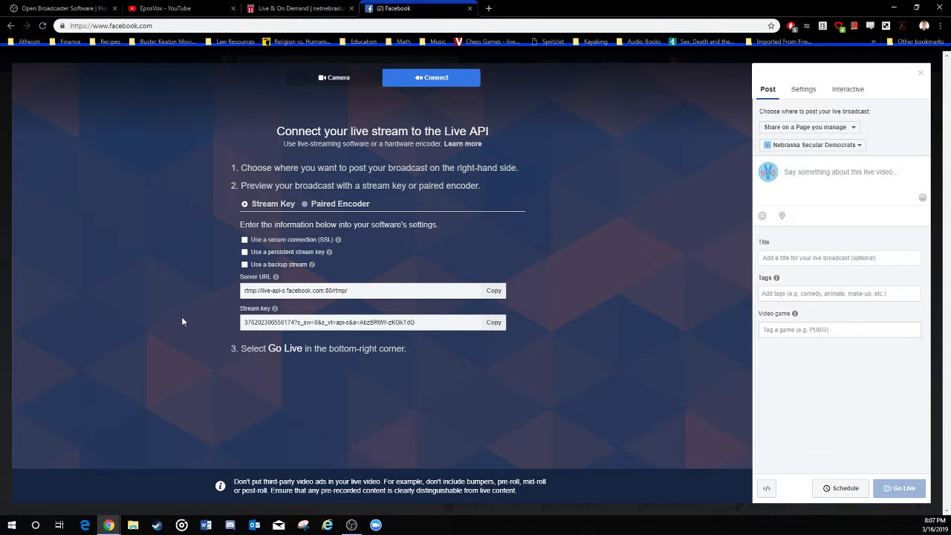
{"action": "left_click", "coordinate": [492, 323]}
- Switch to OBS Studio and review the service, server and stream key fields in its stream settings
{"action": "left_click", "coordinate": [351, 524]}
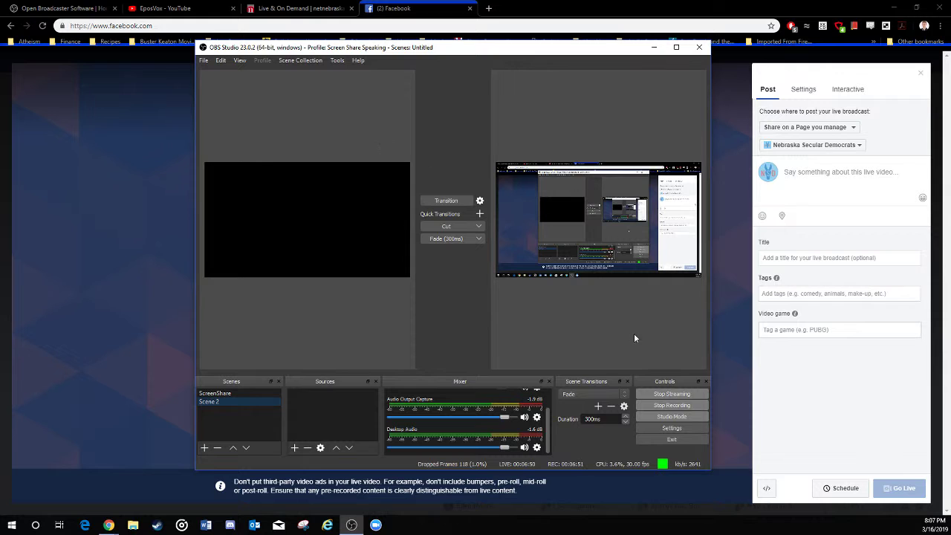
{"action": "left_click", "coordinate": [660, 428]}
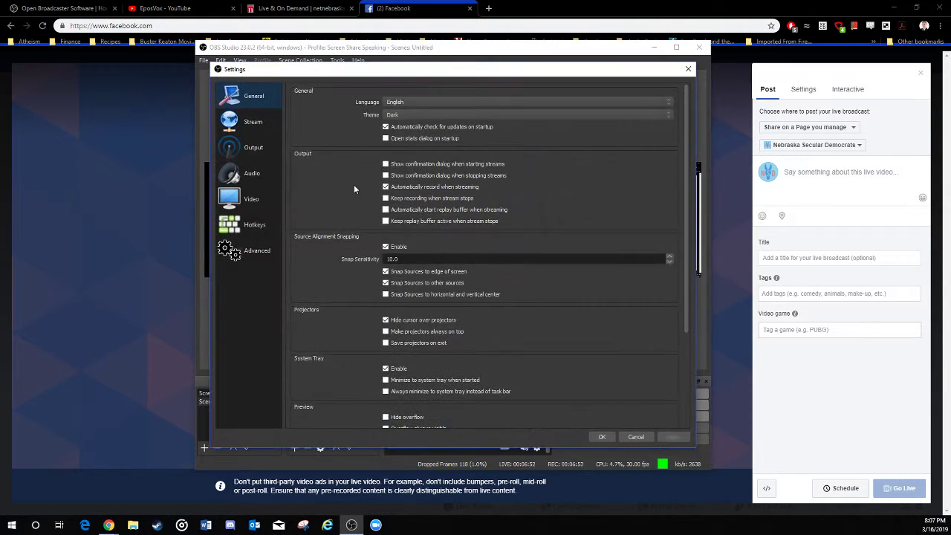
{"action": "left_click", "coordinate": [240, 122]}
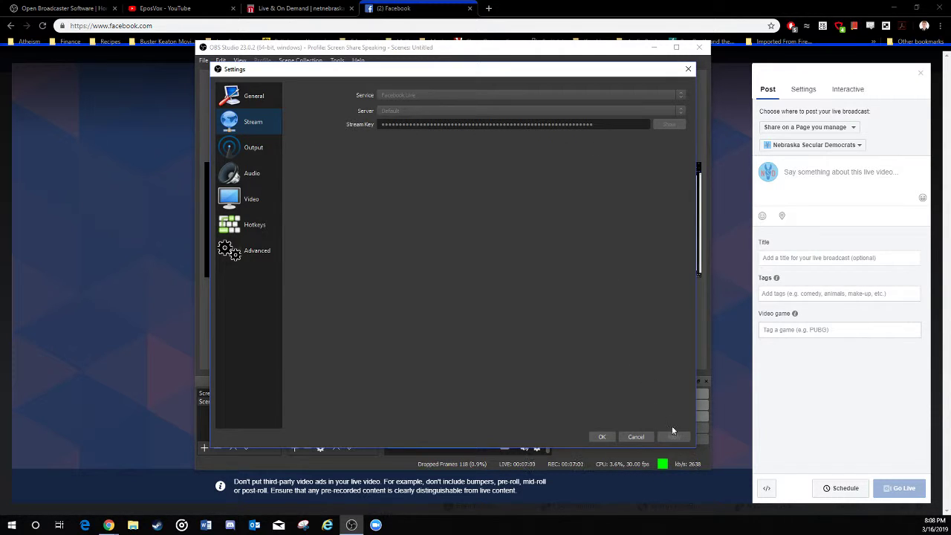
{"action": "left_click", "coordinate": [603, 436]}
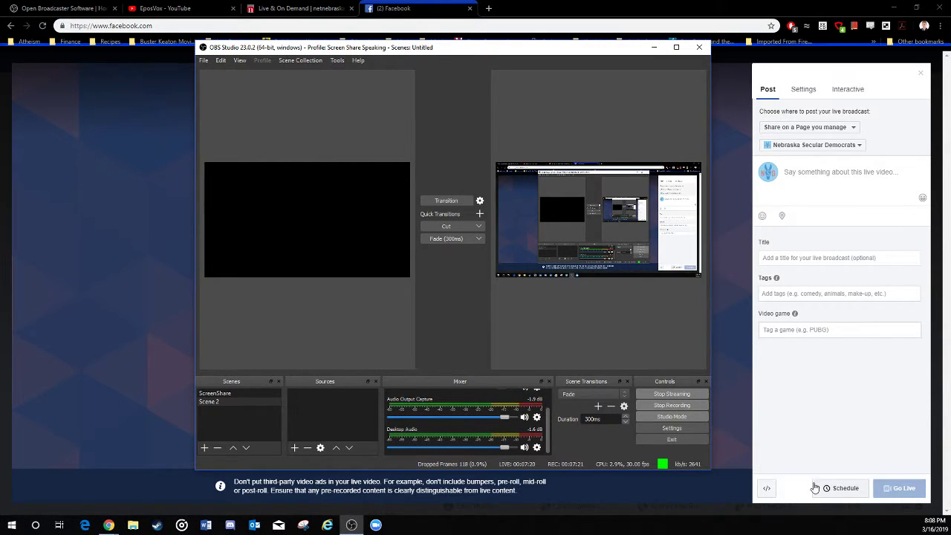
- Preview the ScreenShare scene, go back to Scene 2, and minimise OBS Studio
{"action": "left_click", "coordinate": [240, 393]}
{"action": "left_click", "coordinate": [234, 402]}
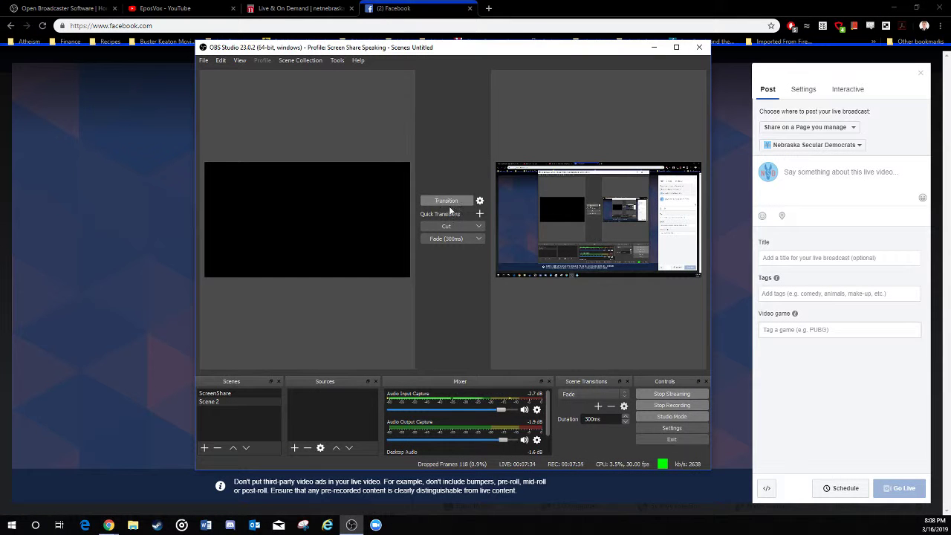
{"action": "left_click", "coordinate": [652, 49]}
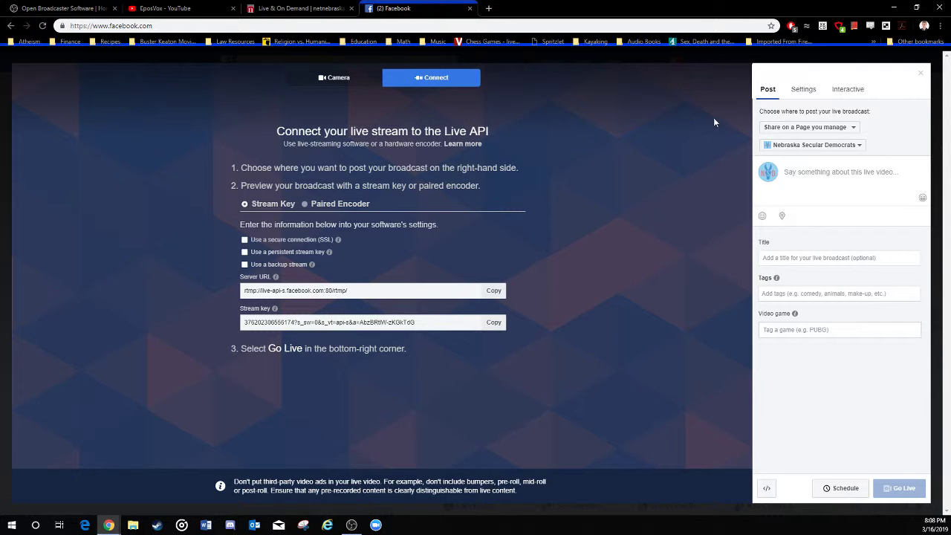
- Review where the live broadcast can be posted, keep it on a managed Page, and check the list of available Pages
{"action": "left_click", "coordinate": [853, 131]}
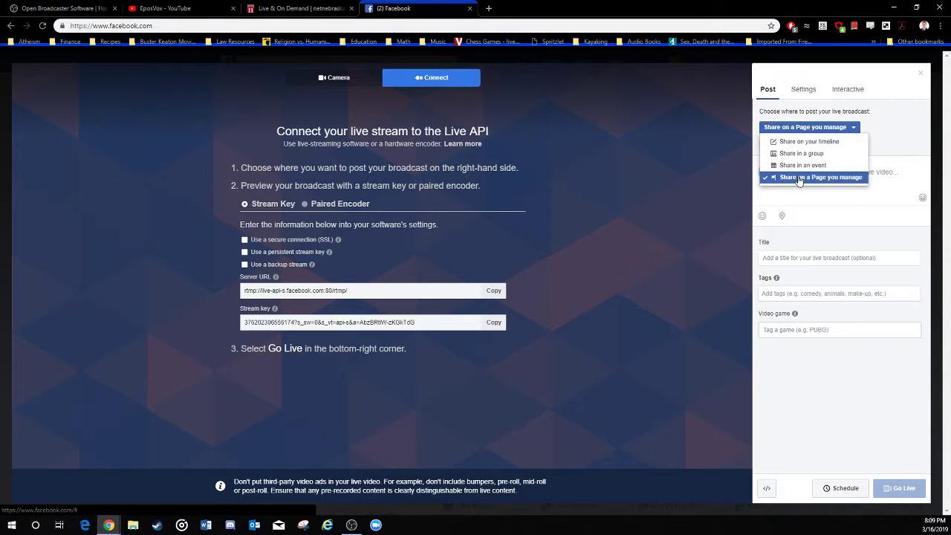
{"action": "left_click", "coordinate": [800, 178]}
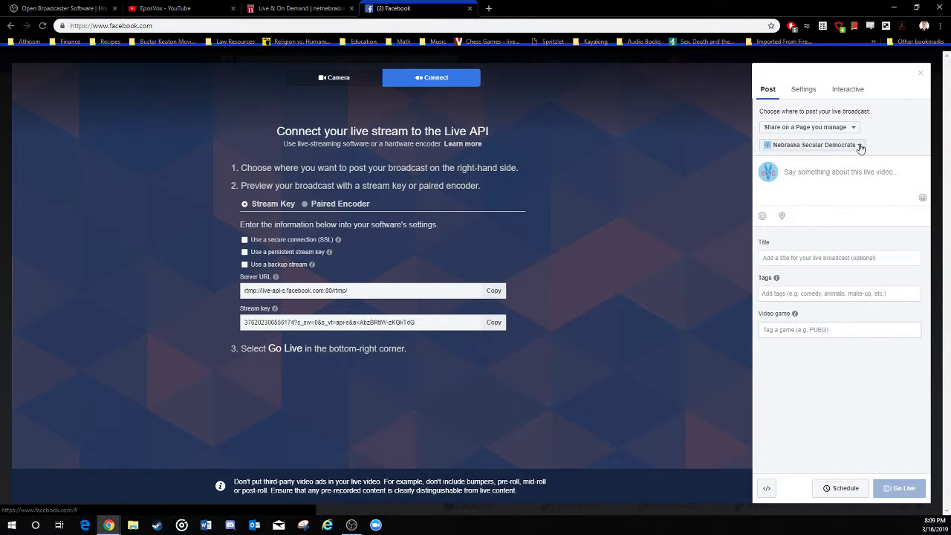
{"action": "left_click", "coordinate": [859, 146]}
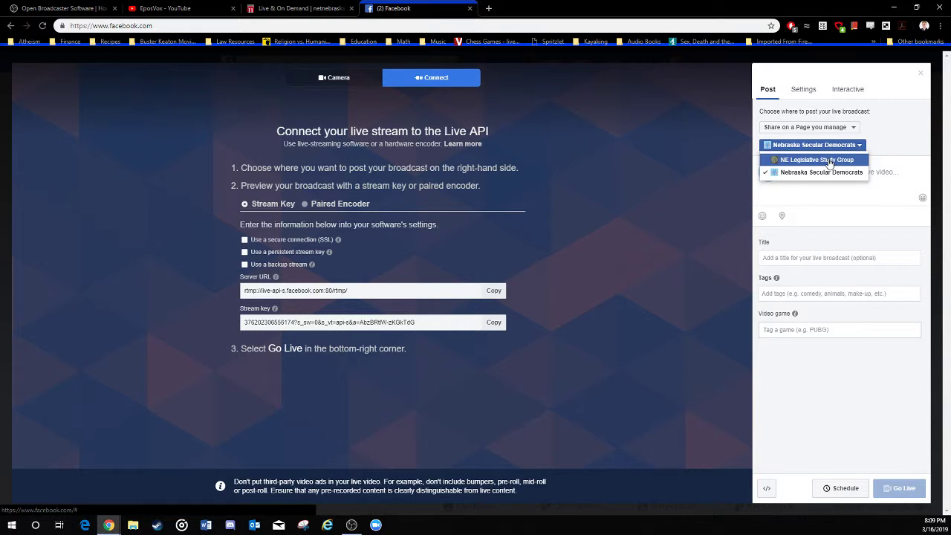
{"action": "left_click", "coordinate": [855, 149]}
- Set the live broadcast to share in a group, look up groups matching "ne", and clear the group name
{"action": "left_click", "coordinate": [817, 127]}
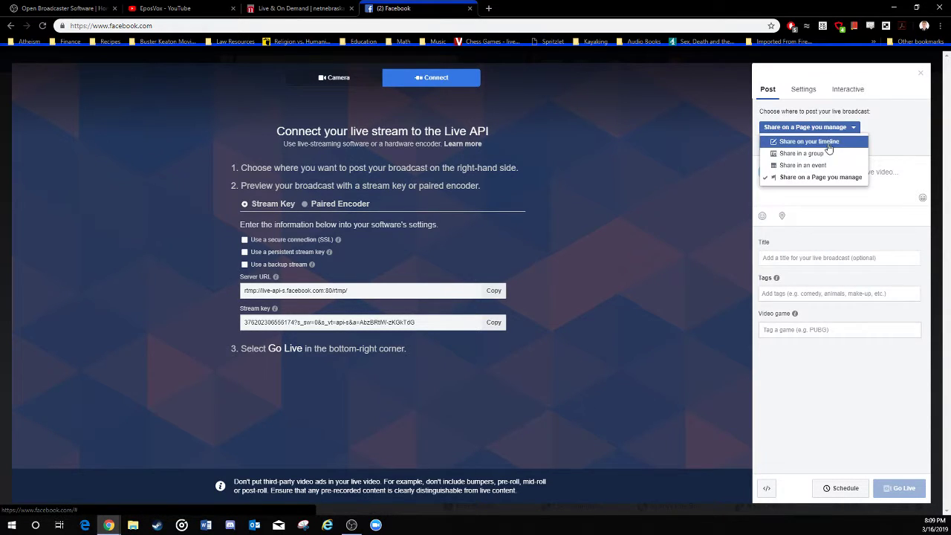
{"action": "left_click", "coordinate": [826, 154]}
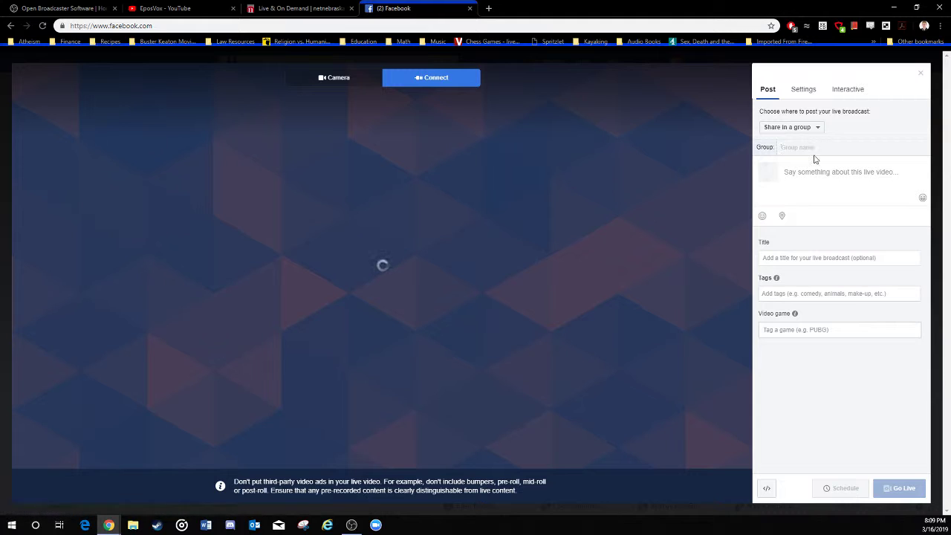
{"action": "type", "text": "ne"}
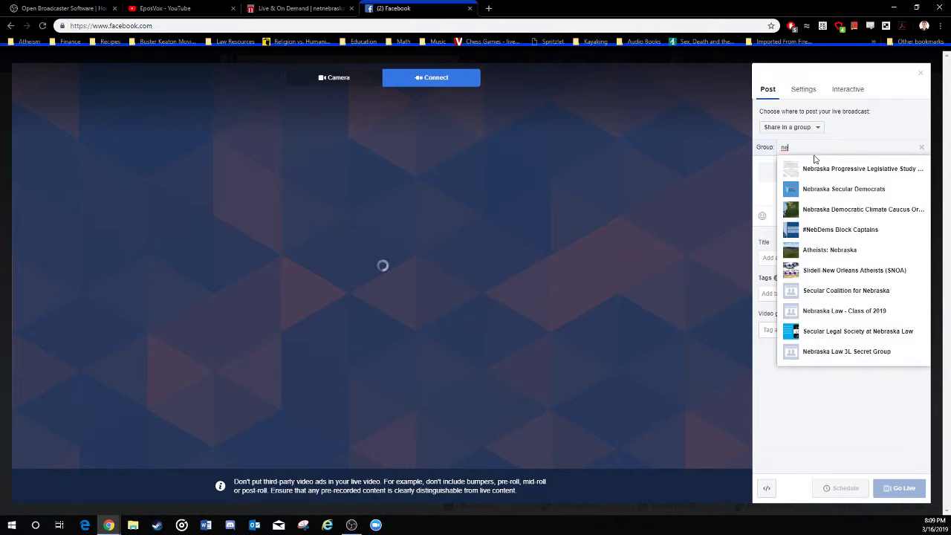
{"action": "key", "text": "BackSpace"}
{"action": "key", "text": "BackSpace"}
{"action": "left_click", "coordinate": [810, 172]}
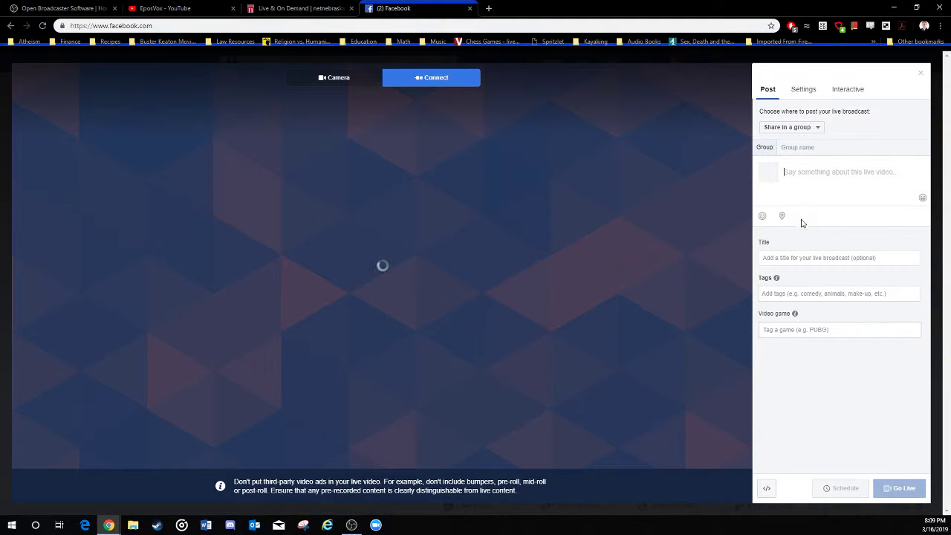
{"action": "left_click", "coordinate": [803, 205]}
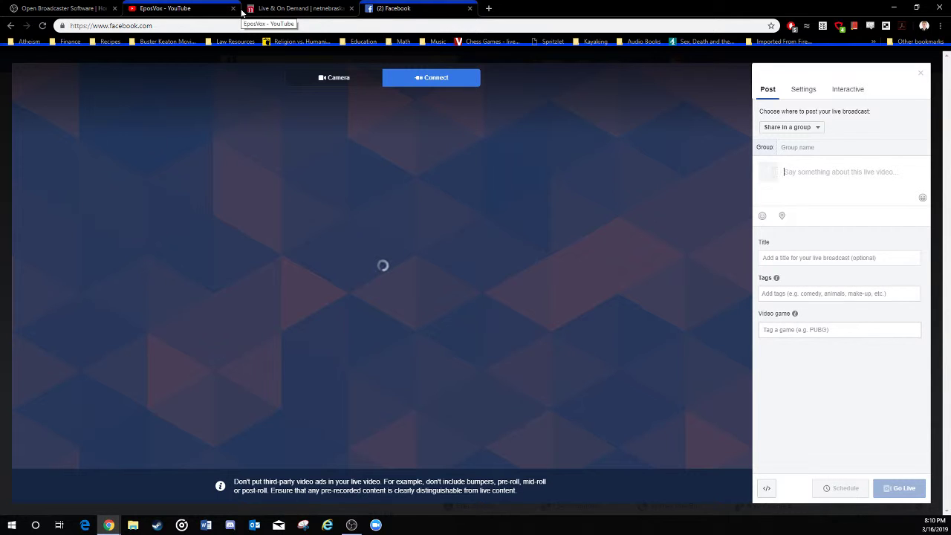
- View the NET Nebraska Live & On Demand schedule, return to Facebook, and bring up OBS Studio
{"action": "left_click", "coordinate": [272, 7]}
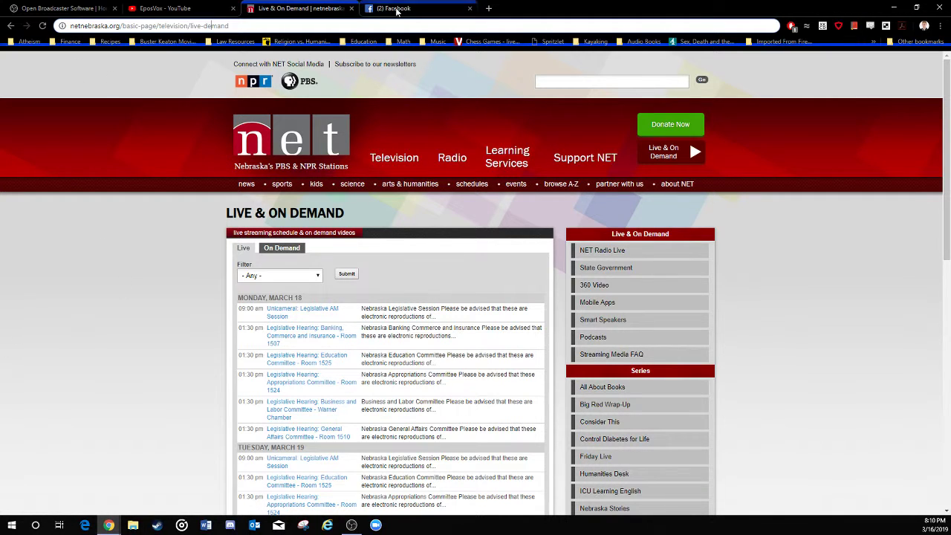
{"action": "left_click", "coordinate": [452, 11]}
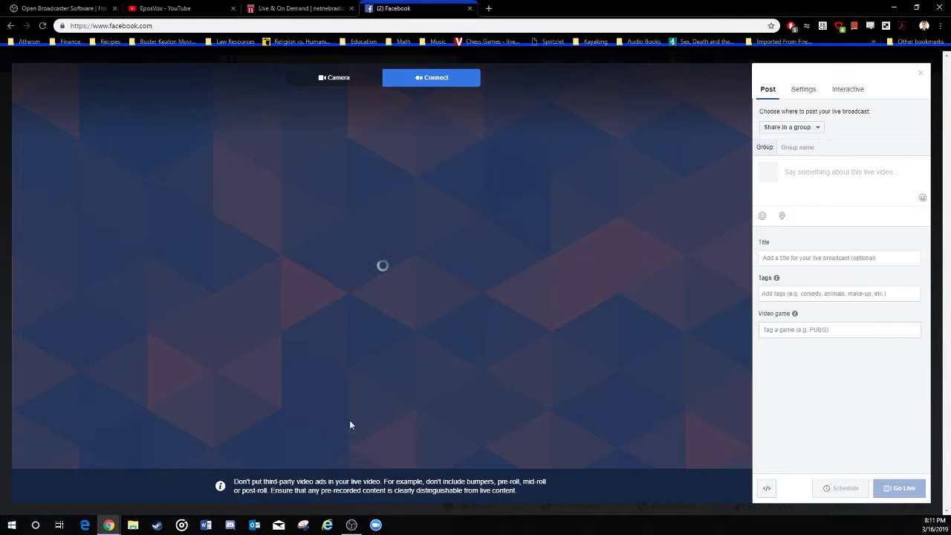
{"action": "left_click", "coordinate": [351, 525]}
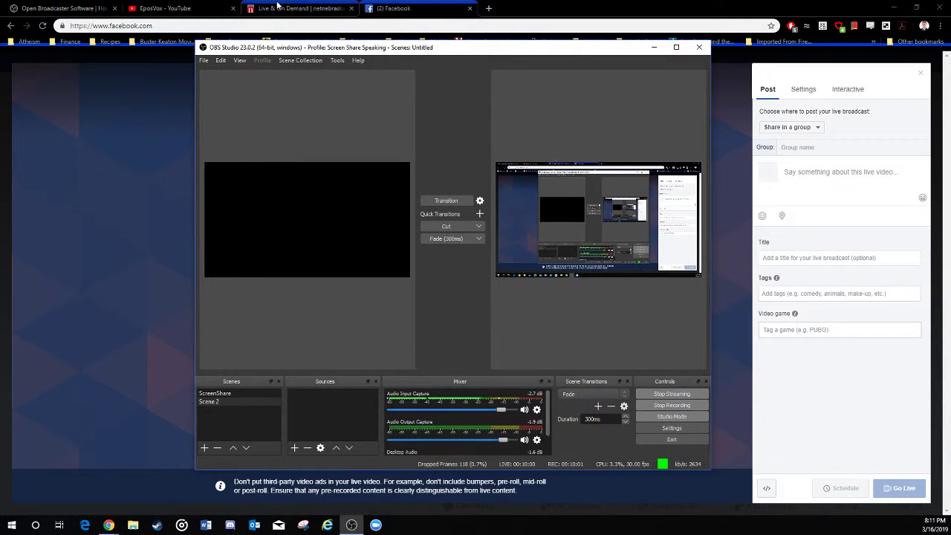
- Open the Monday 09:00 am Unicameral: Legislative AM Session from the NET Nebraska schedule and show its player full screen
{"action": "left_click", "coordinate": [298, 9]}
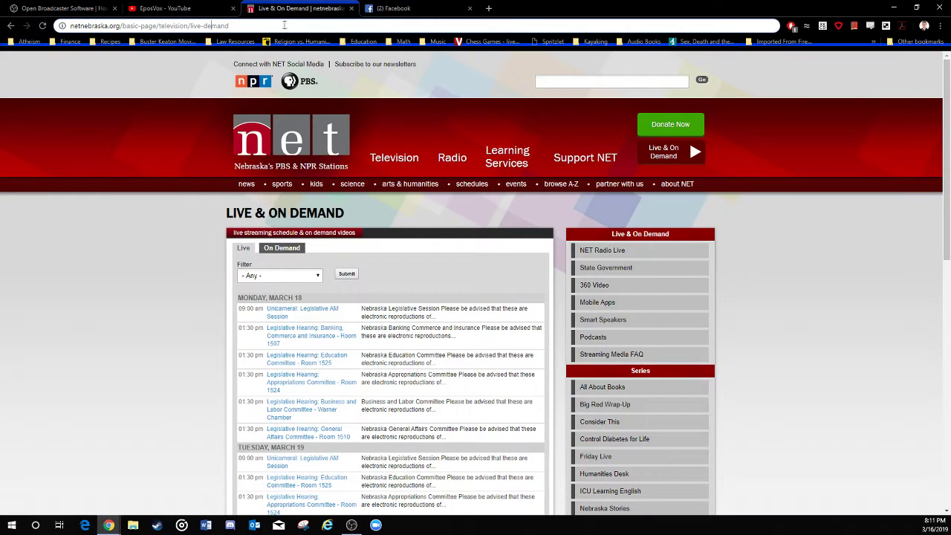
{"action": "left_click", "coordinate": [312, 311]}
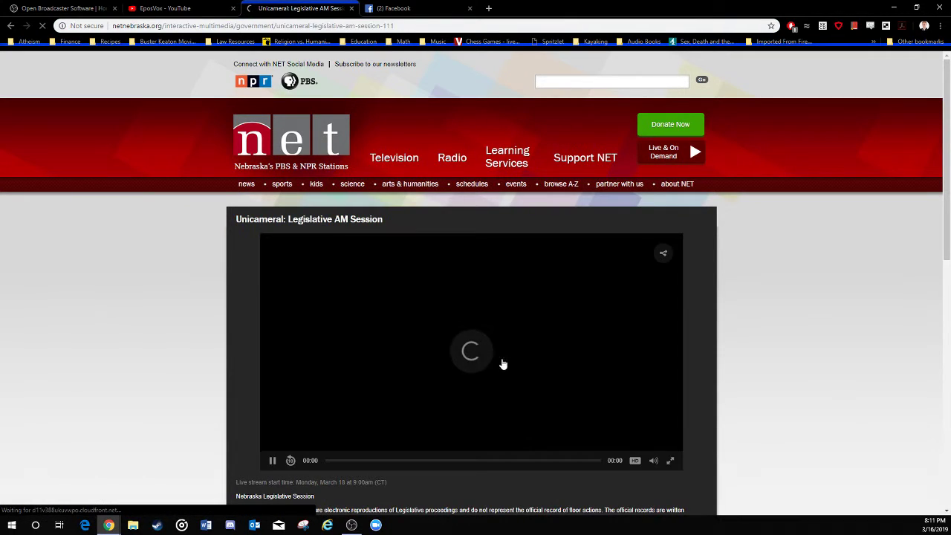
{"action": "left_click", "coordinate": [669, 461]}
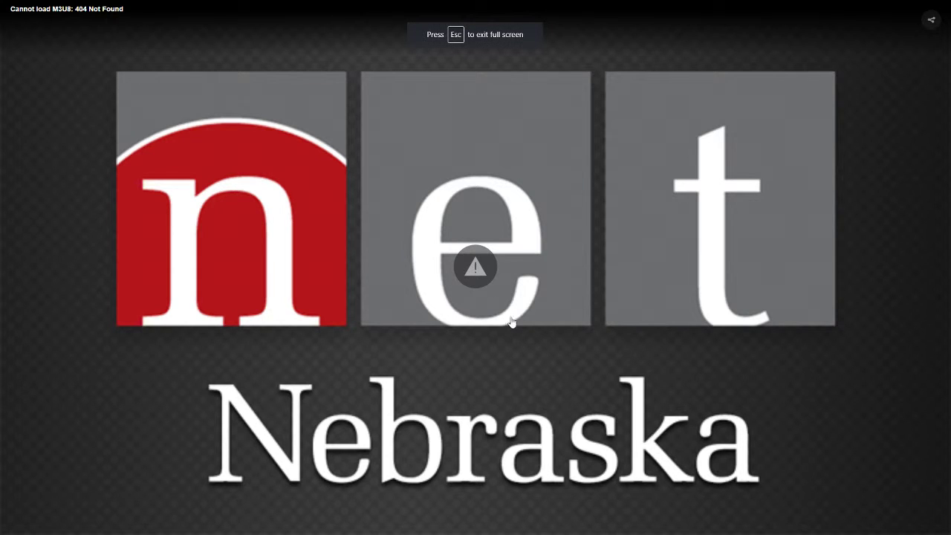
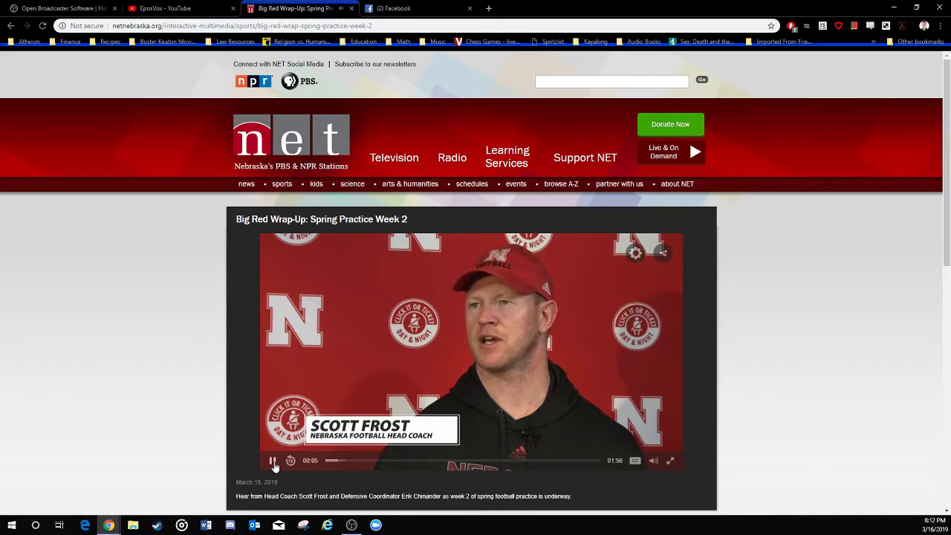
- Pause the Big Red Wrap-Up video and reopen the Unicameral: Legislative AM Session page from the Live & On Demand schedule
{"action": "left_click", "coordinate": [273, 462]}
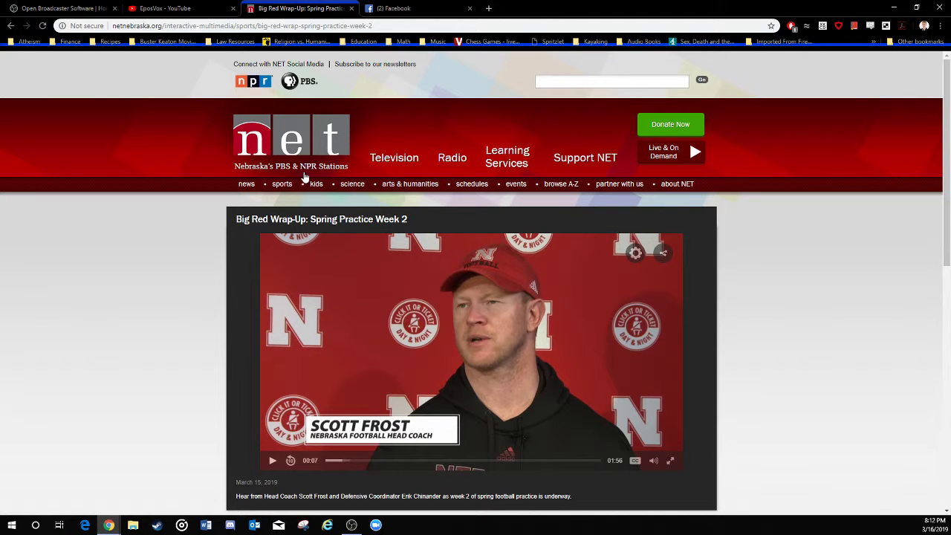
{"action": "left_click", "coordinate": [661, 157]}
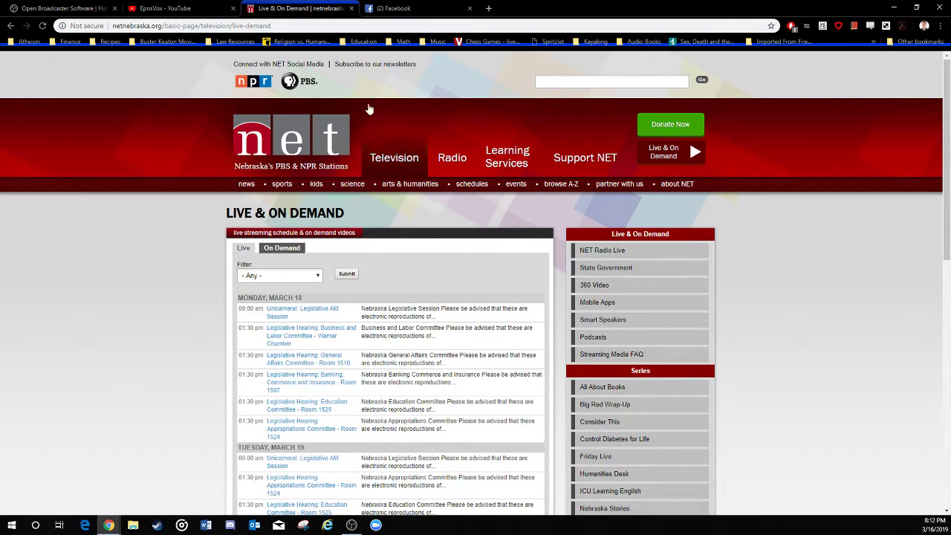
{"action": "left_click", "coordinate": [283, 315]}
{"action": "scroll", "coordinate": [187, 267], "scroll_direction": "down", "scroll_amount": 2}
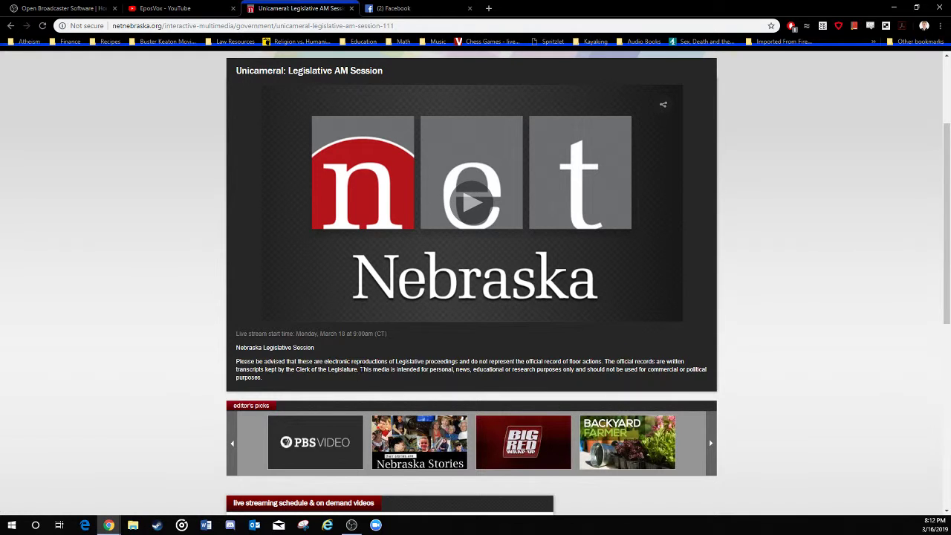
- Highlight the intended-use sentence in the session description and the word "educational", and clear the selection
{"action": "left_click_drag", "start_coordinate": [361, 370], "coordinate": [365, 384]}
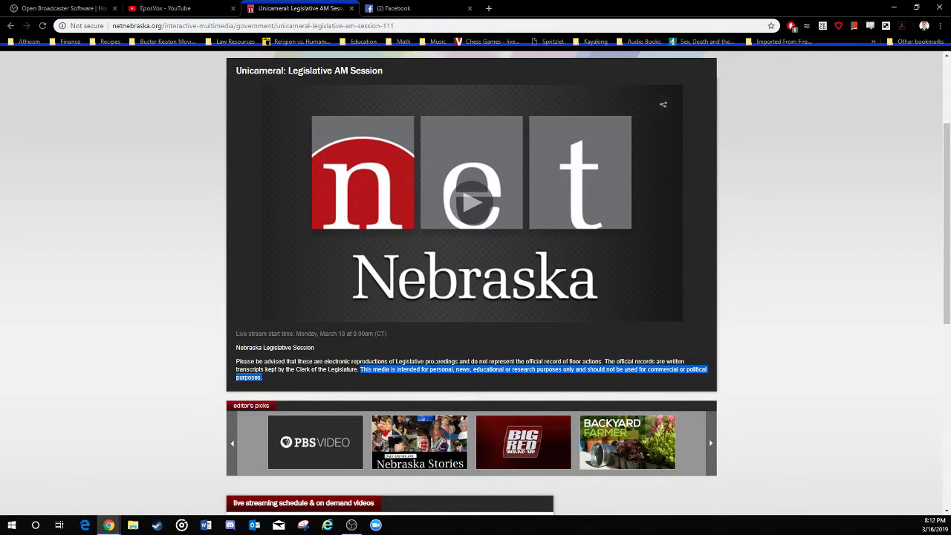
{"action": "left_click", "coordinate": [433, 373]}
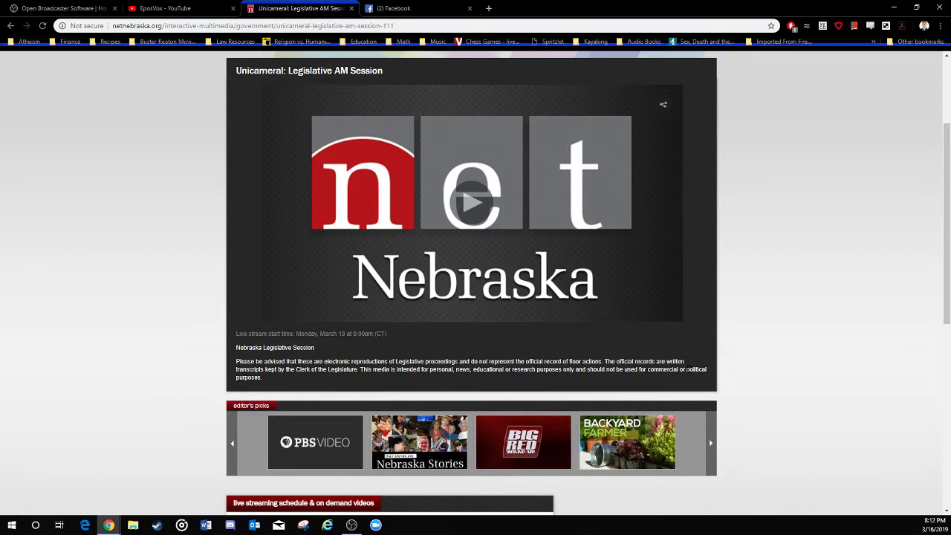
{"action": "double_click", "coordinate": [489, 369]}
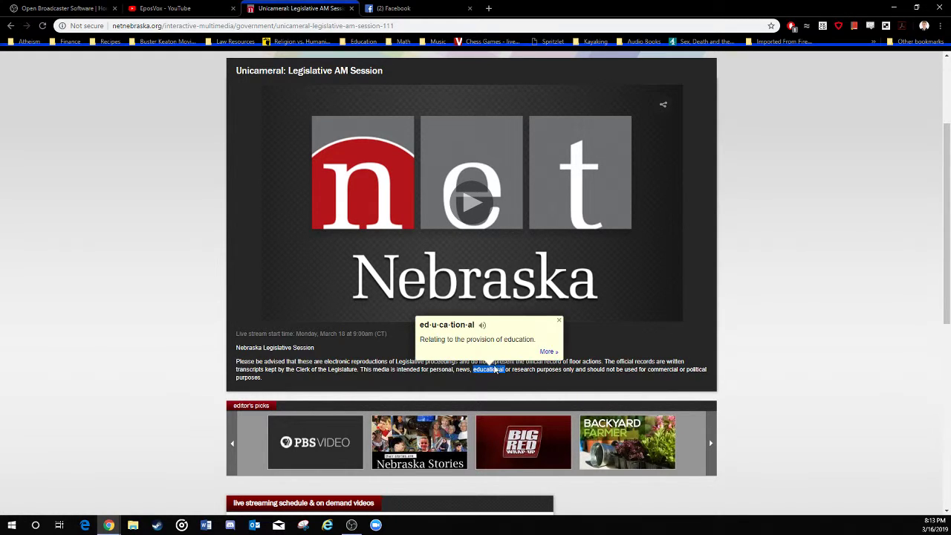
{"action": "left_click", "coordinate": [487, 371]}
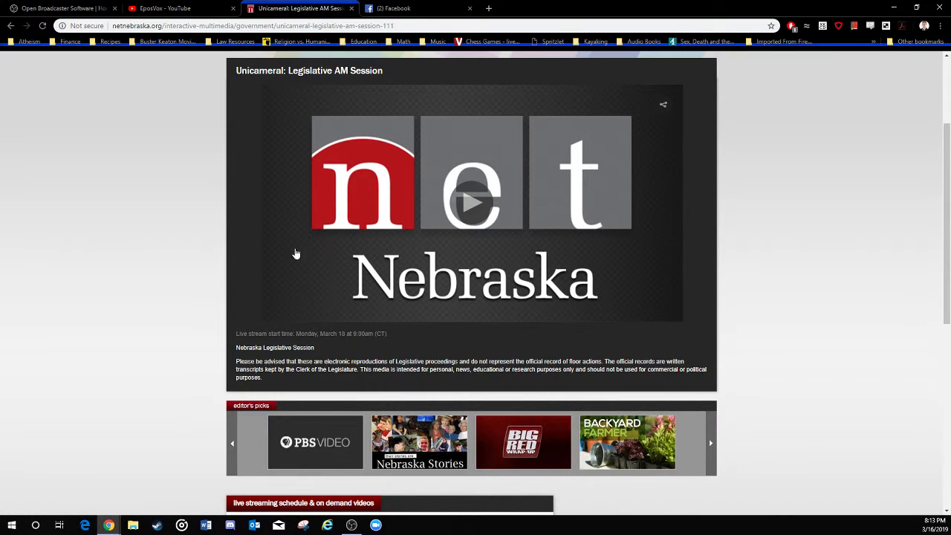
- Check OBS Studio over the Facebook page, switch to YouTube, and browse the uploaded videos on your own channel
{"action": "left_click", "coordinate": [395, 8]}
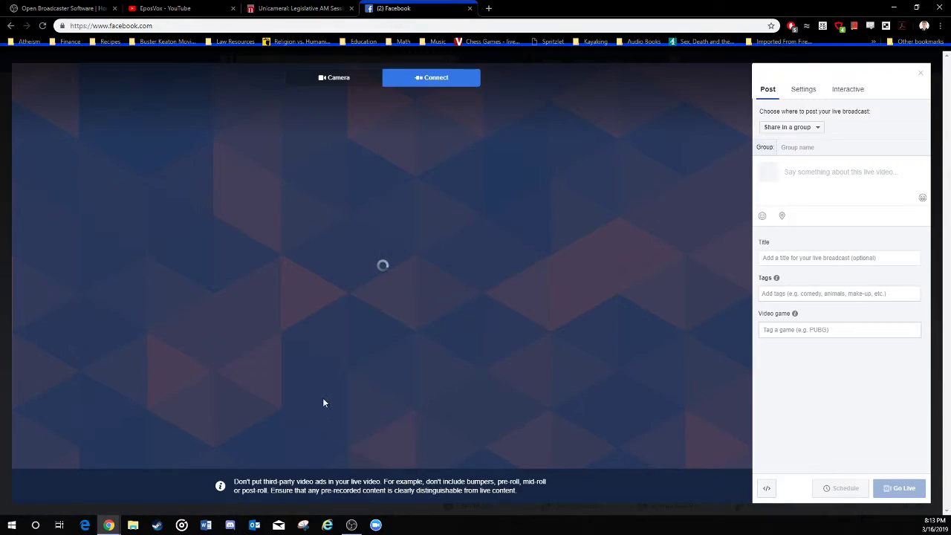
{"action": "left_click", "coordinate": [351, 524]}
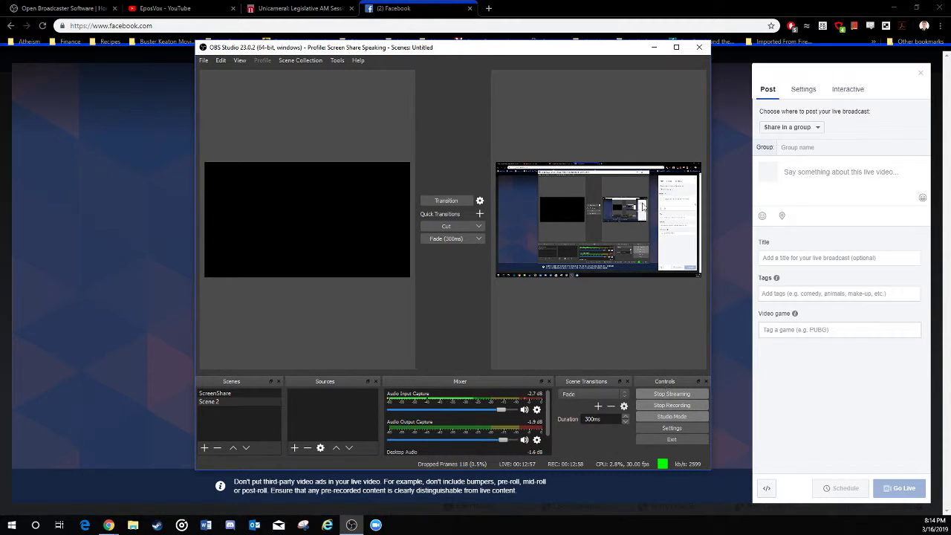
{"action": "left_click", "coordinate": [171, 8]}
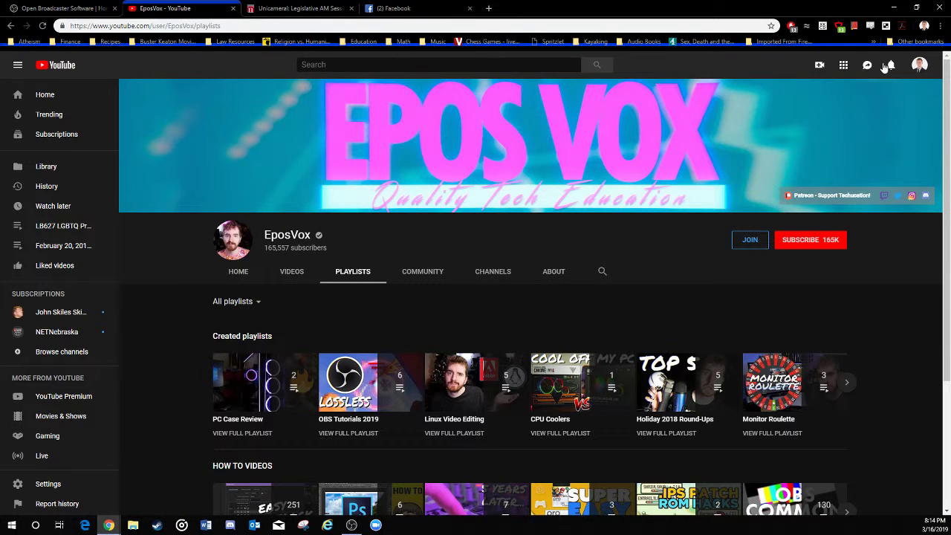
{"action": "left_click", "coordinate": [919, 65]}
{"action": "left_click", "coordinate": [855, 124]}
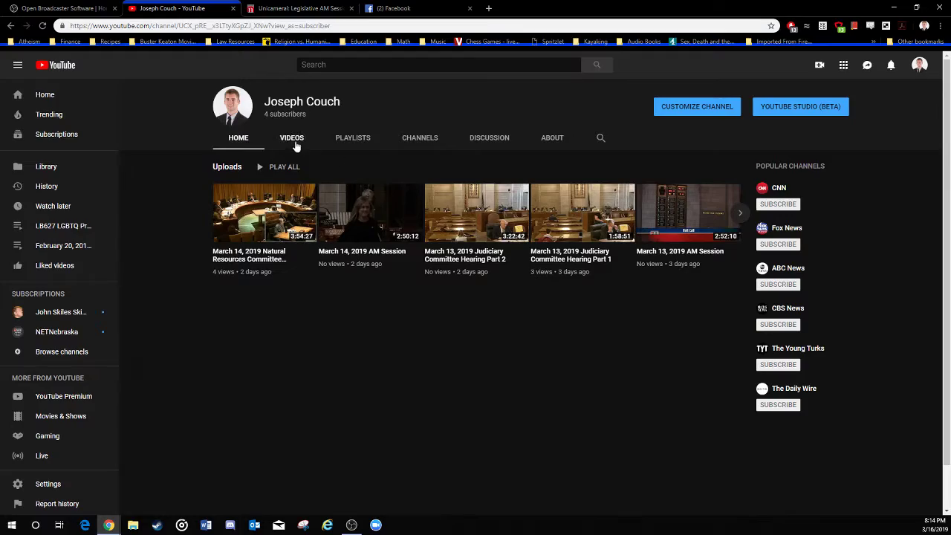
{"action": "left_click", "coordinate": [296, 146]}
{"action": "scroll", "coordinate": [376, 297], "scroll_direction": "down", "scroll_amount": 2}
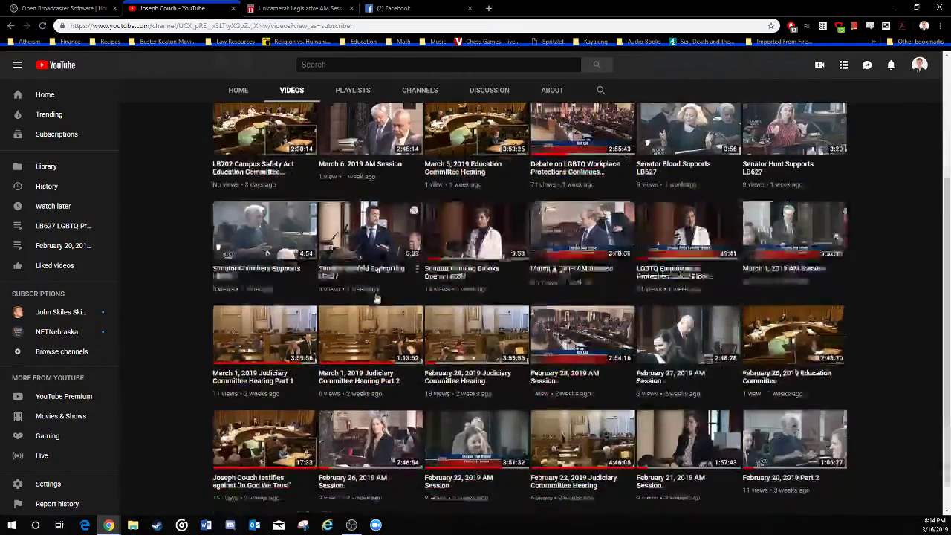
{"action": "scroll", "coordinate": [379, 290], "scroll_direction": "up", "scroll_amount": 3}
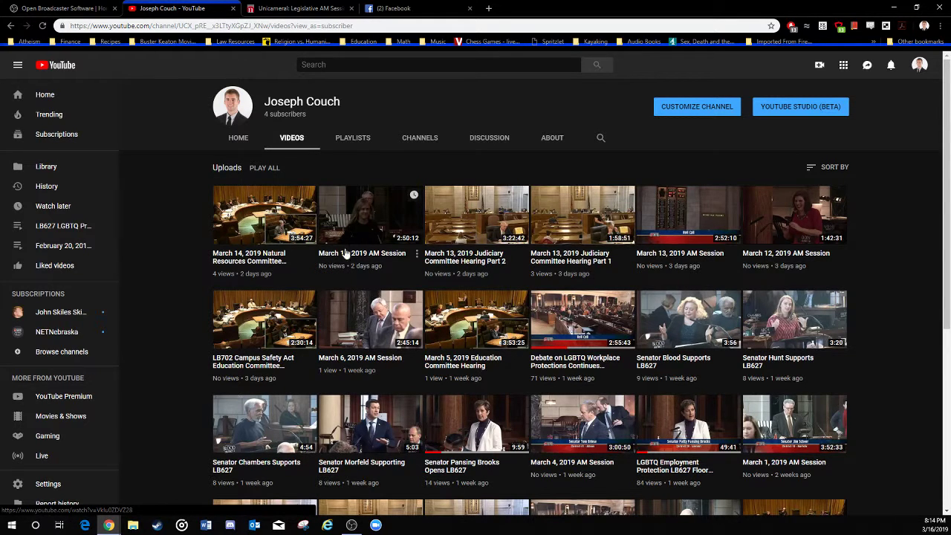
- Return to Facebook and OBS Studio, open the Videos folder in File Explorer, and look through the saved session recordings
{"action": "left_click", "coordinate": [390, 9]}
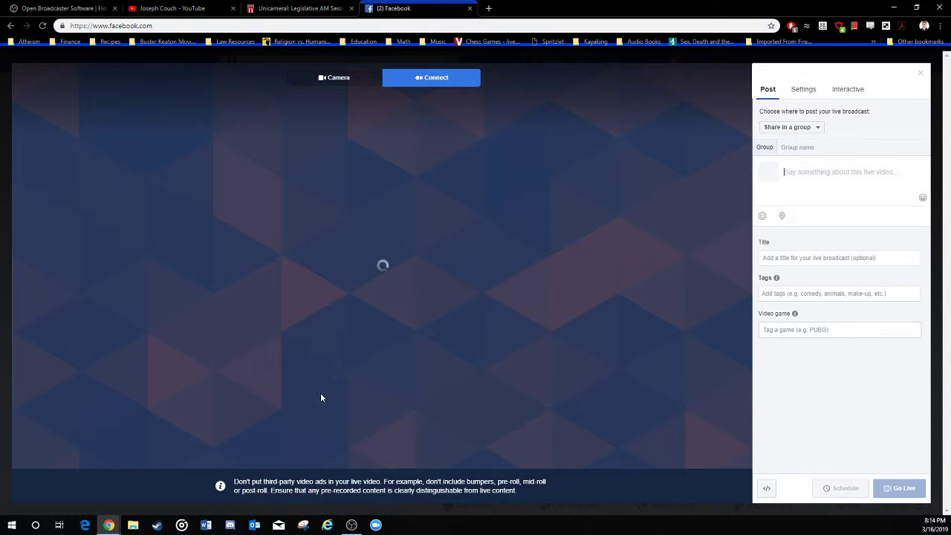
{"action": "left_click", "coordinate": [351, 524]}
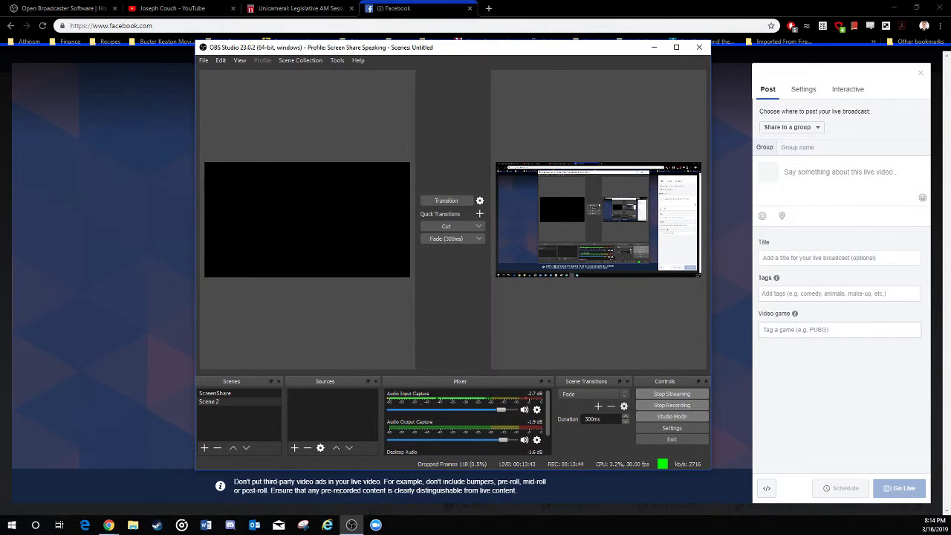
{"action": "key", "text": "super+e"}
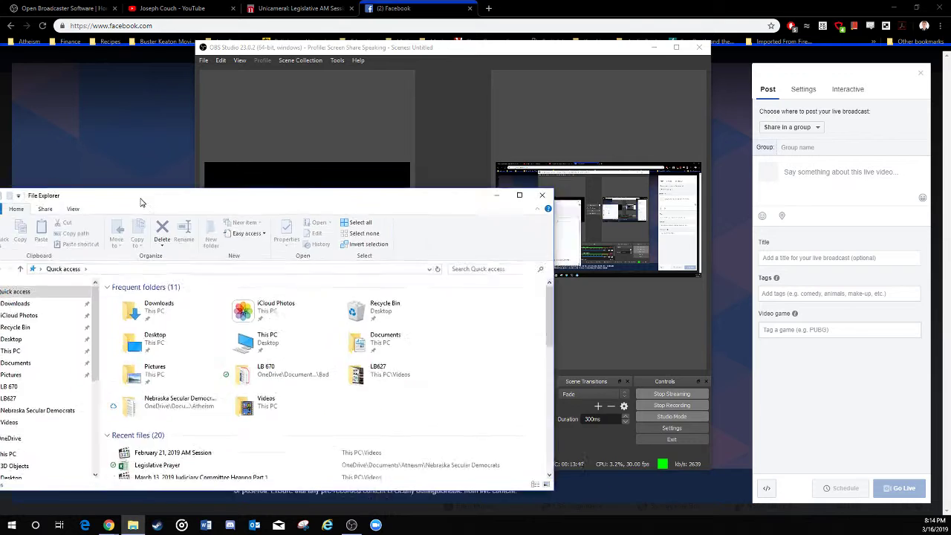
{"action": "left_click_drag", "start_coordinate": [167, 199], "coordinate": [333, 129]}
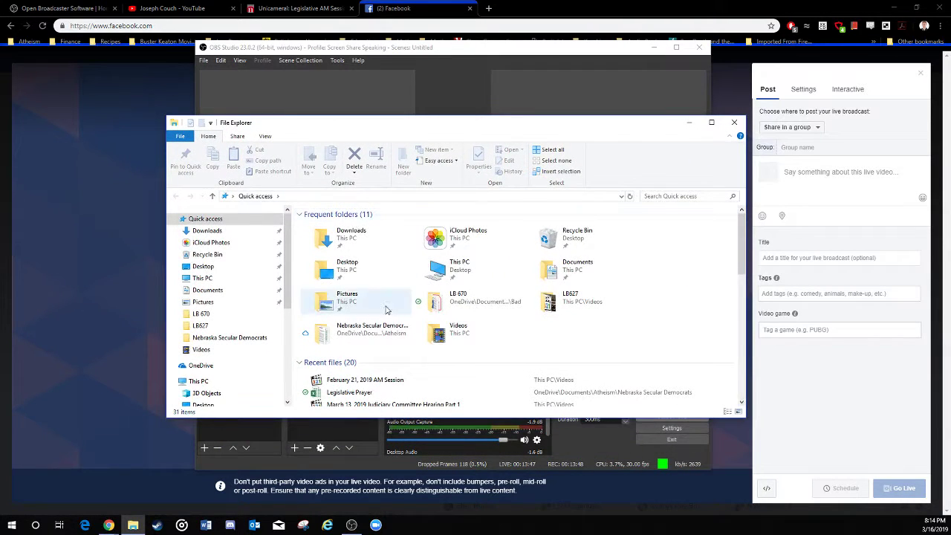
{"action": "double_click", "coordinate": [439, 332]}
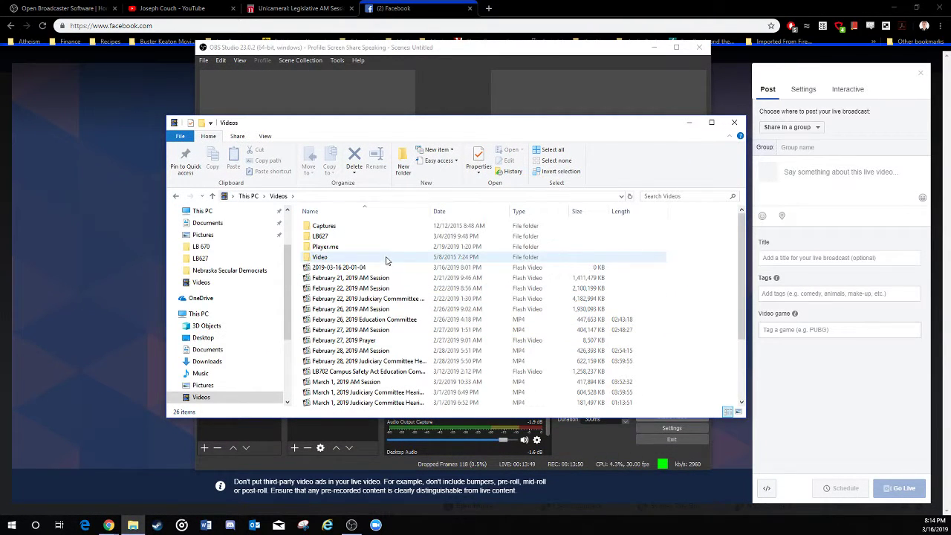
{"action": "scroll", "coordinate": [405, 297], "scroll_direction": "down", "scroll_amount": 3}
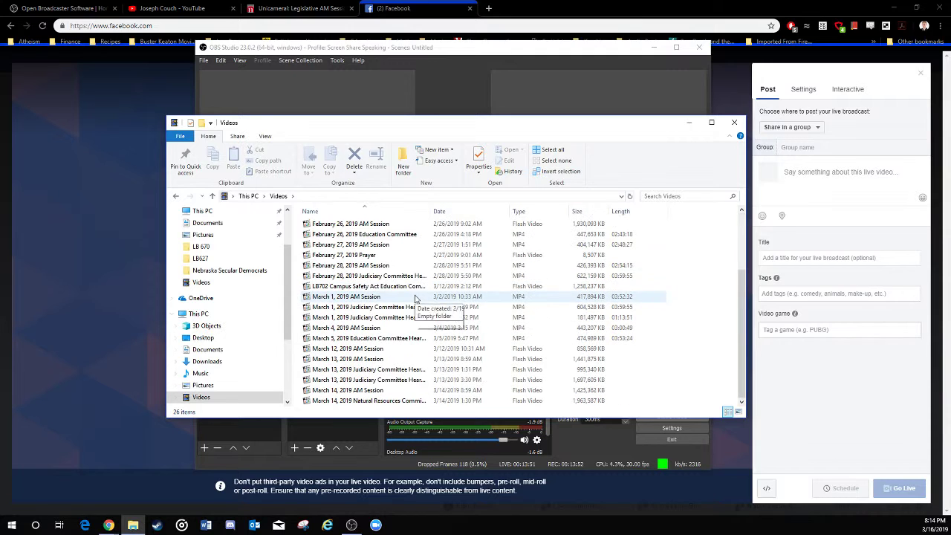
{"action": "scroll", "coordinate": [405, 297], "scroll_direction": "up", "scroll_amount": 3}
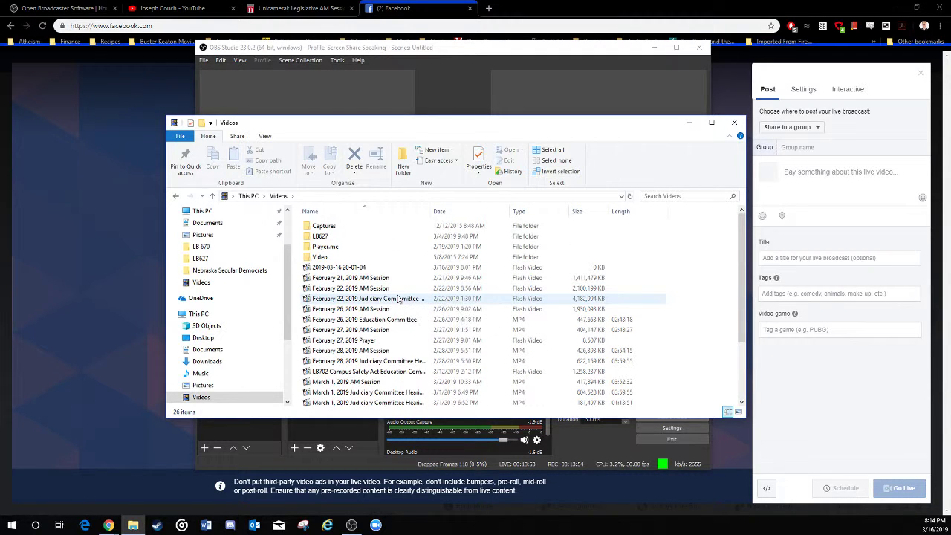
{"action": "left_click", "coordinate": [346, 269]}
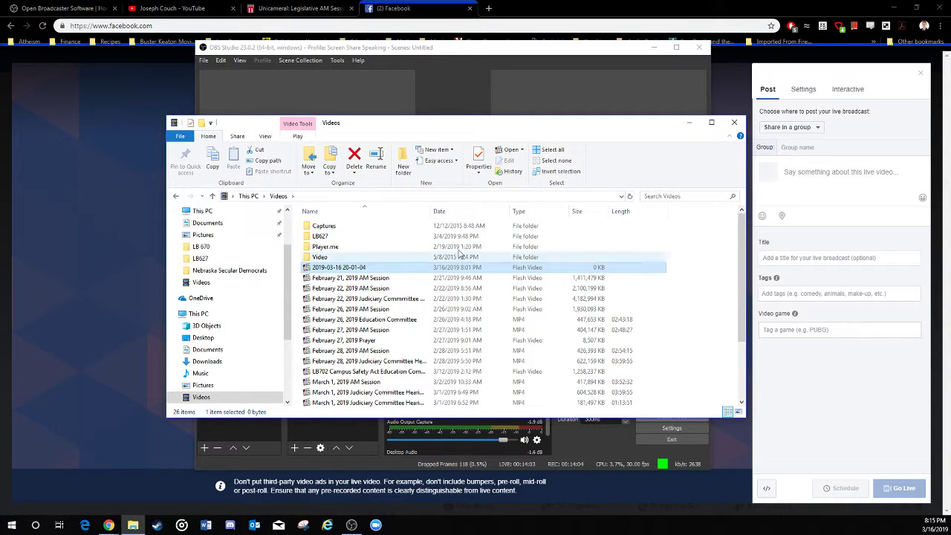
{"action": "left_click", "coordinate": [689, 122]}
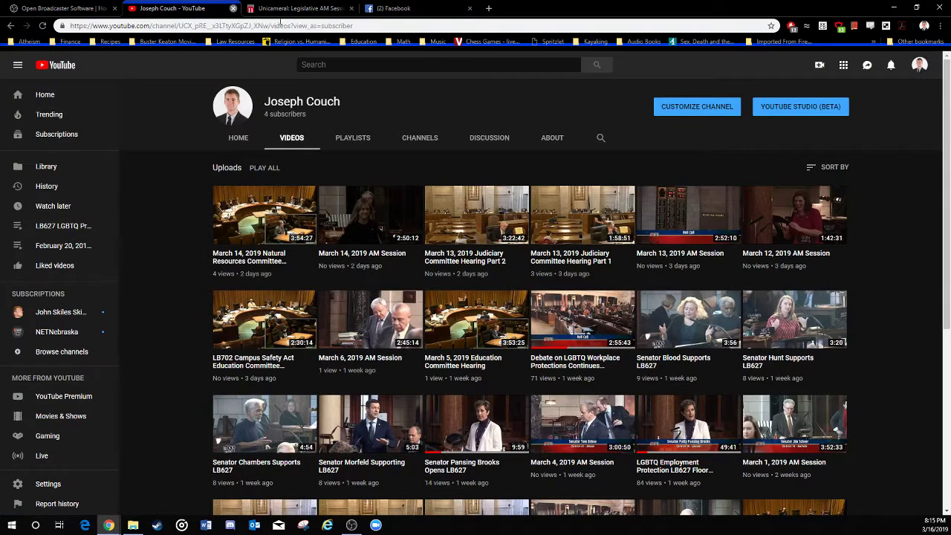
{"action": "left_click", "coordinate": [173, 8]}
{"action": "left_click", "coordinate": [819, 65]}
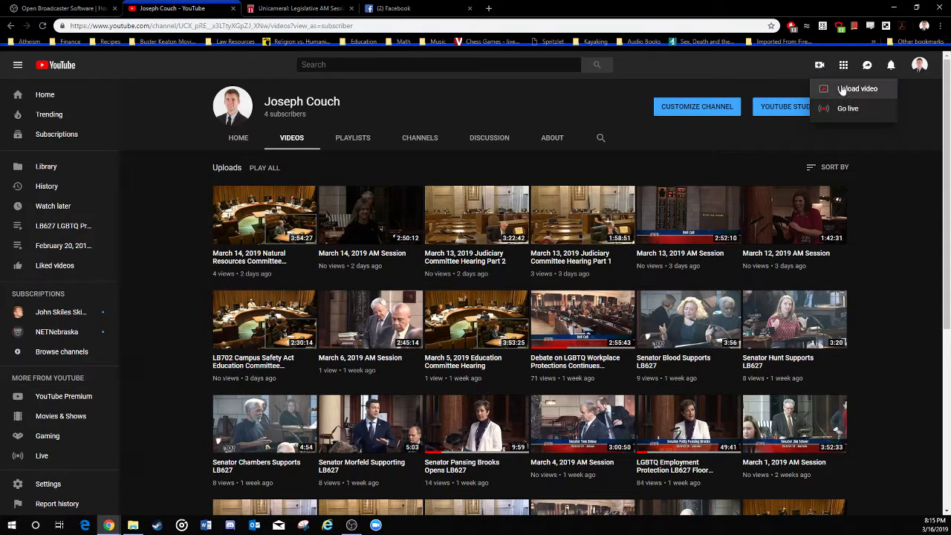
{"action": "left_click", "coordinate": [841, 90]}
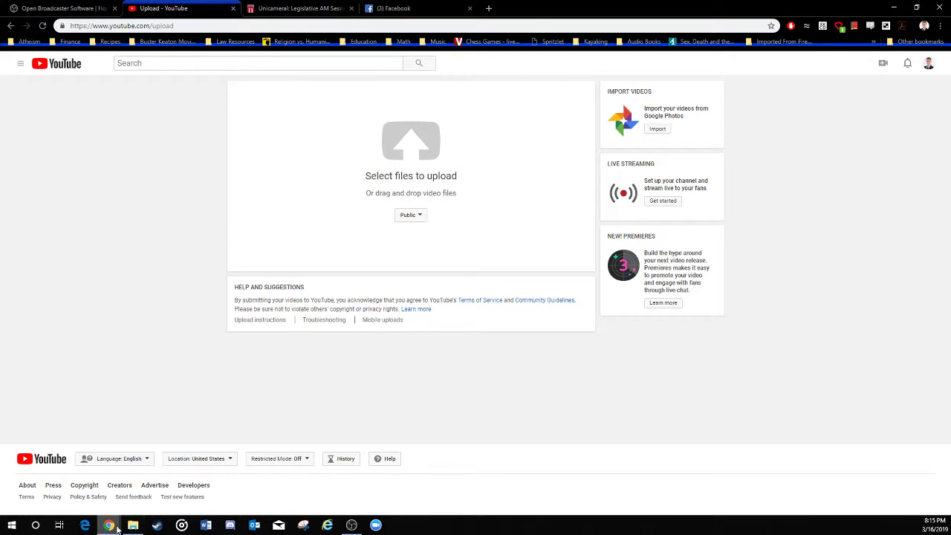
- Bring the Videos folder over the YouTube upload page, reposition it to show the recordings beside the upload area, and minimize it
{"action": "left_click", "coordinate": [133, 525]}
{"action": "left_click_drag", "start_coordinate": [399, 128], "coordinate": [626, 283]}
{"action": "mouse_move", "coordinate": [577, 422]}
{"action": "left_mouse_down"}
{"action": "mouse_move", "coordinate": [442, 191]}
{"action": "mouse_move", "coordinate": [542, 420]}
{"action": "mouse_move", "coordinate": [580, 429]}
{"action": "left_mouse_up"}
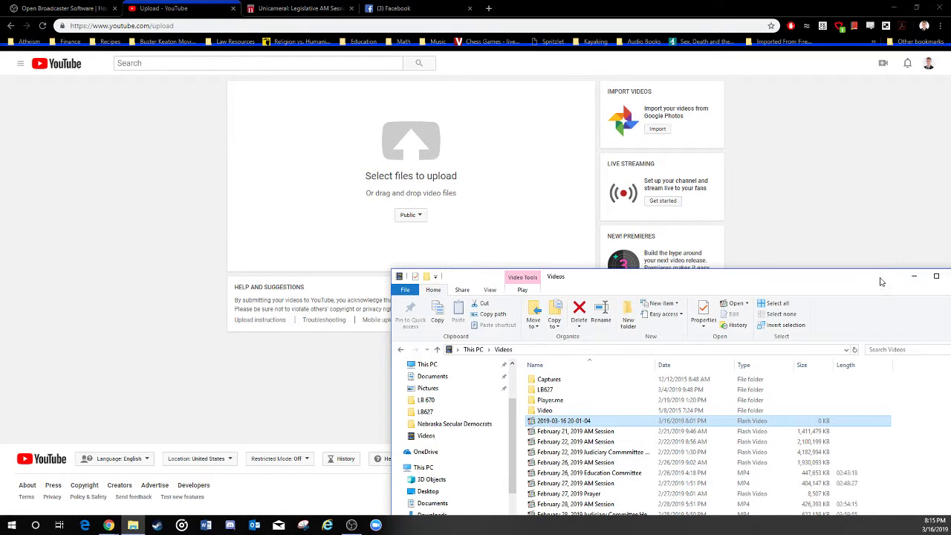
{"action": "left_click_drag", "start_coordinate": [881, 282], "coordinate": [676, 249]}
{"action": "left_click", "coordinate": [754, 246]}
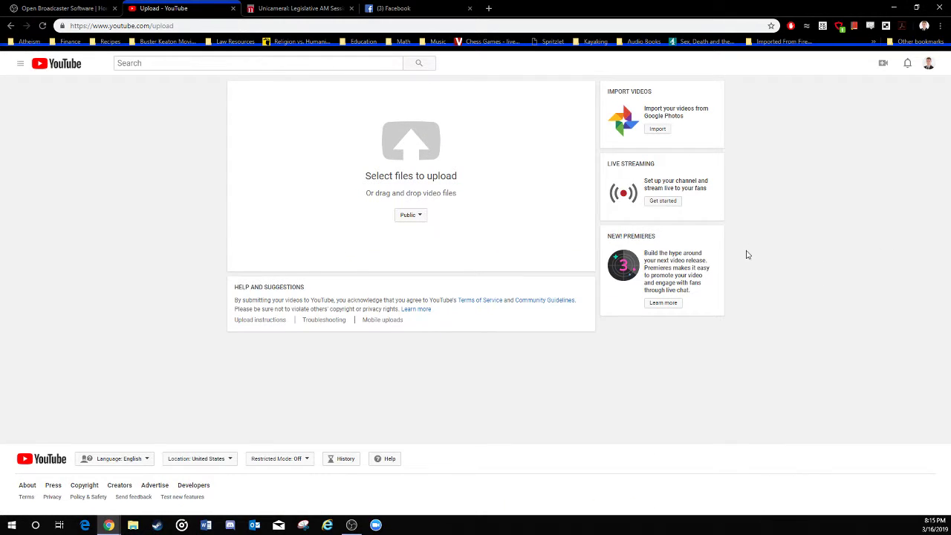
- Return to the Facebook live page, minimize the browser to show OBS Studio, and view the options for Scene 2 without choosing any
{"action": "left_click", "coordinate": [392, 8]}
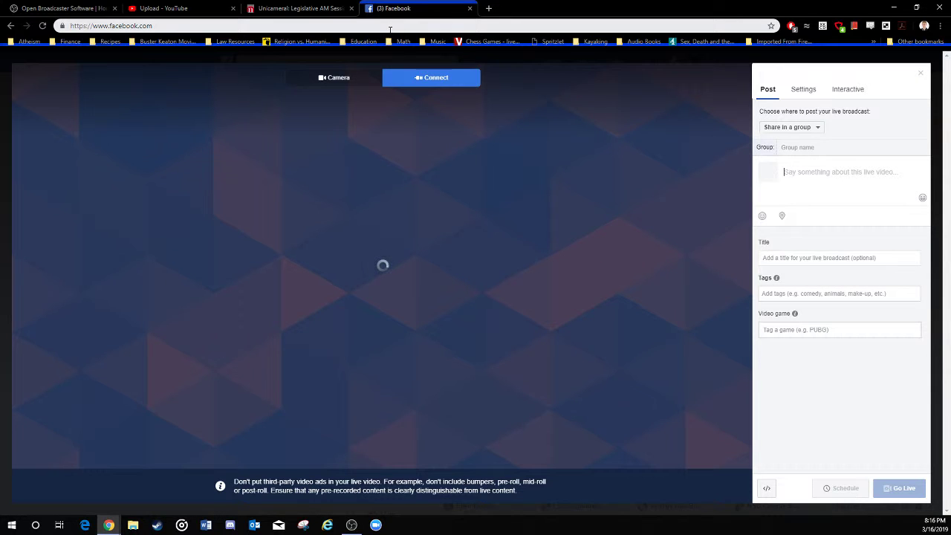
{"action": "left_click", "coordinate": [894, 7]}
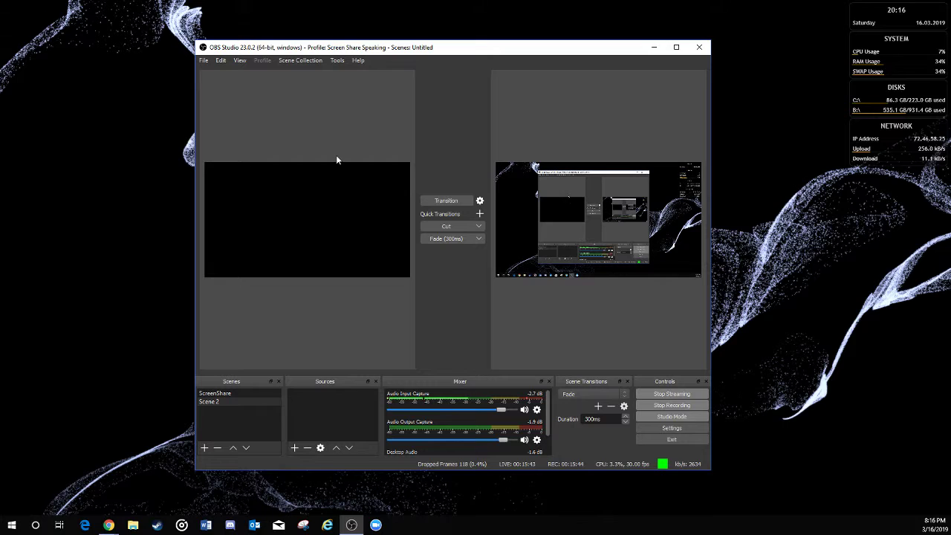
{"action": "left_click", "coordinate": [312, 65]}
{"action": "left_click", "coordinate": [215, 402]}
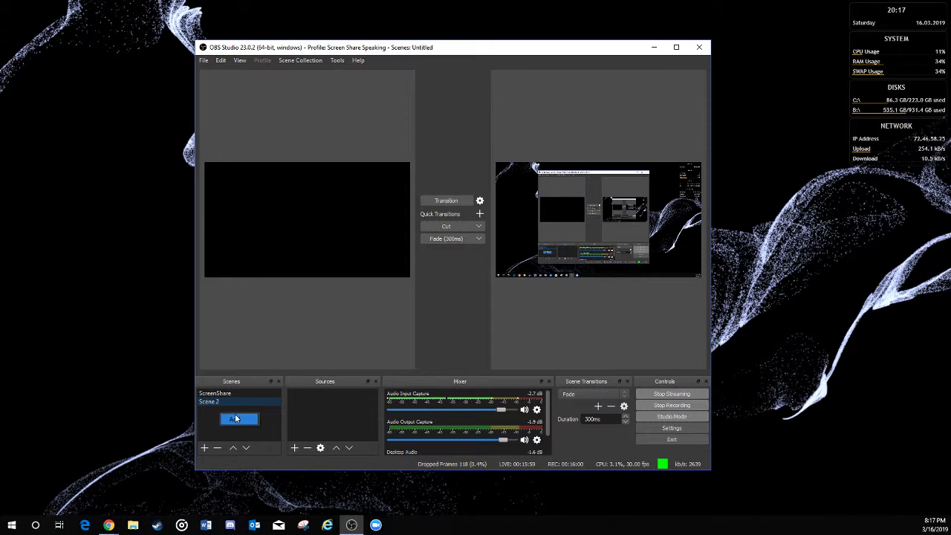
{"action": "right_click", "coordinate": [236, 401]}
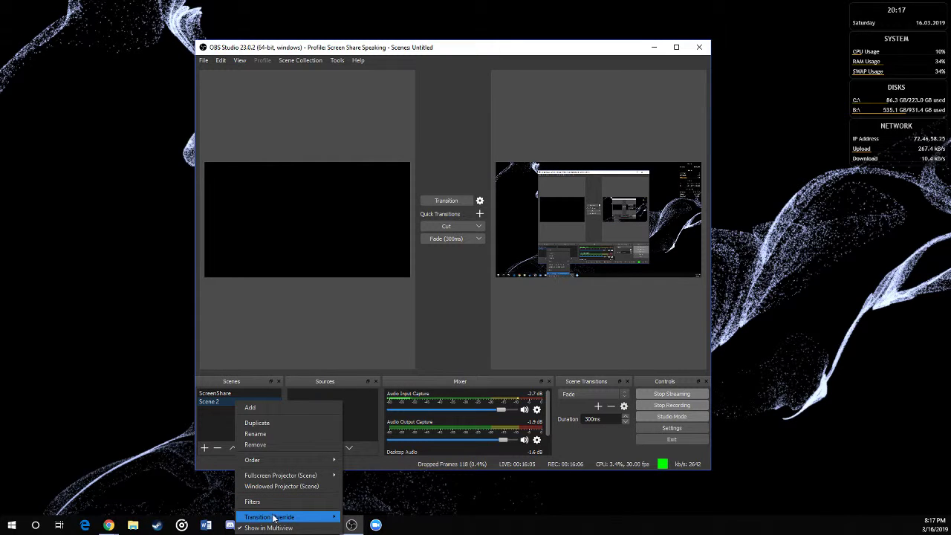
{"action": "left_click", "coordinate": [223, 424]}
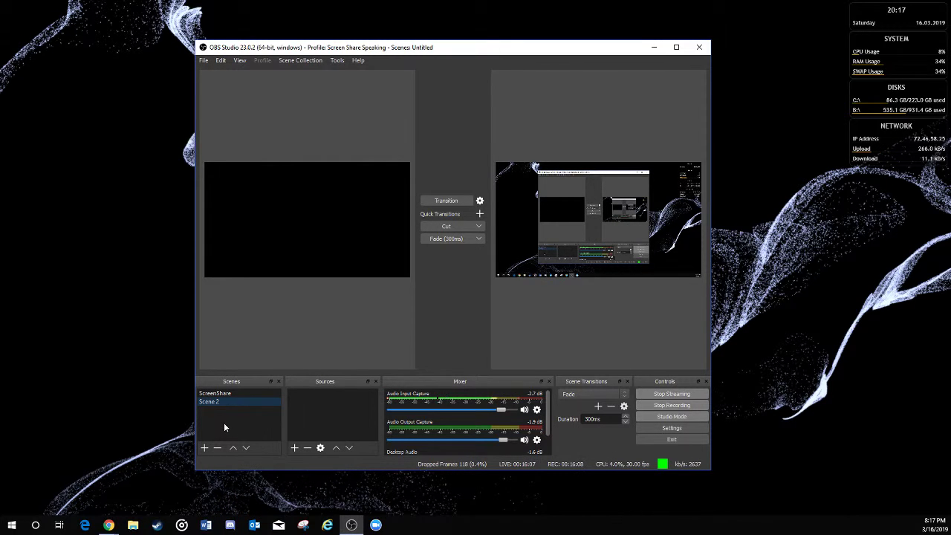